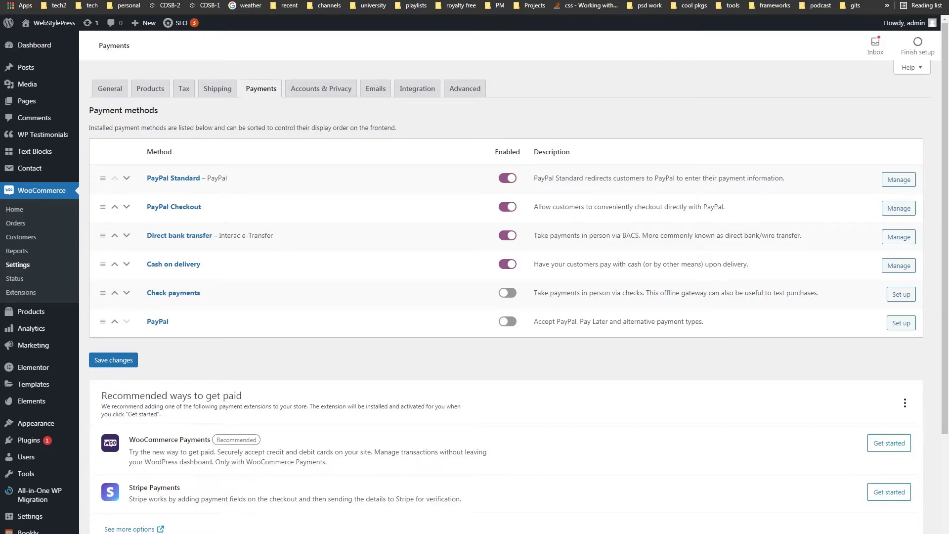
Step: Switch to the storefront's Driving Lesson Packages page listing Packages 1–4
{"action": "key", "text": "ctrl+Tab"}
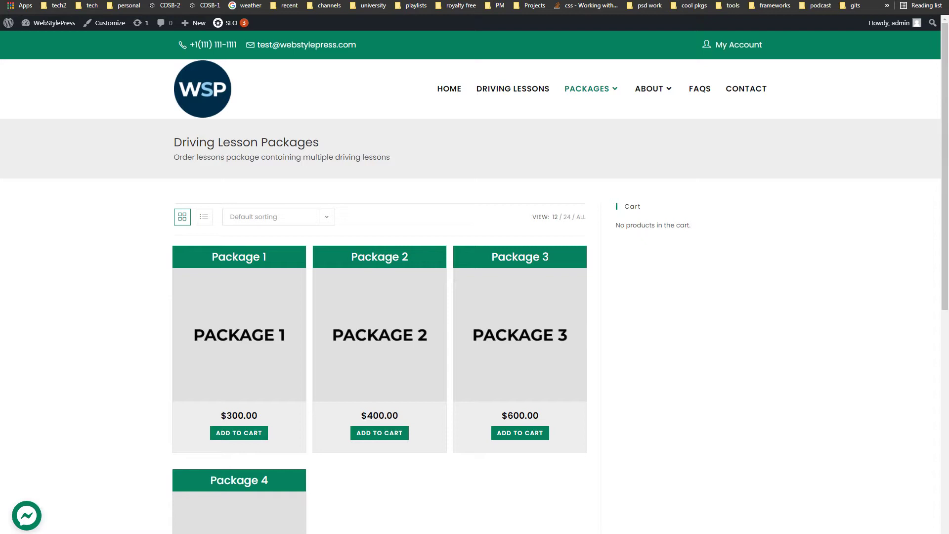
Step: Switch to the PayPal Payment Gateway Test booking page
{"action": "key", "text": "ctrl+Tab"}
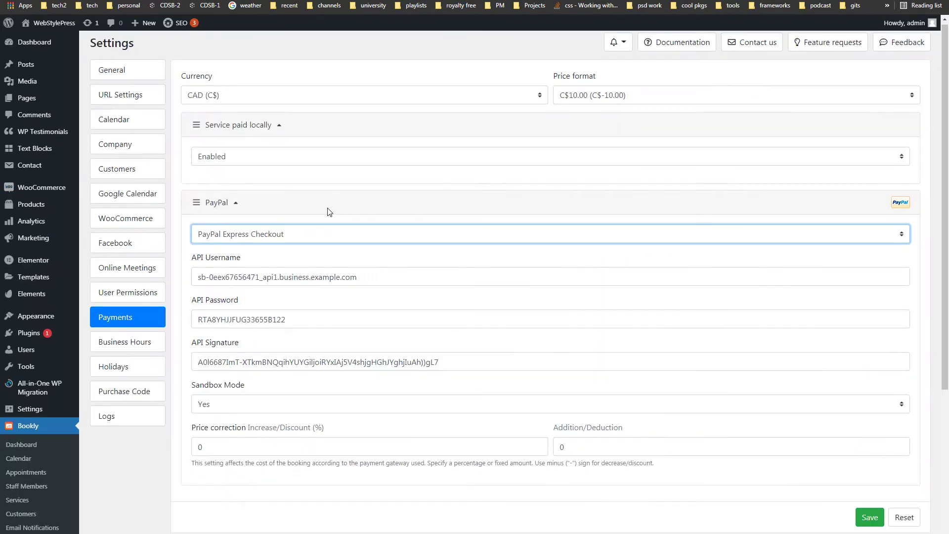
Step: Confirm Bookly's PayPal payment method stays PayPal Express Checkout
{"action": "scroll", "coordinate": [325, 210], "scroll_direction": "down", "scroll_amount": 4}
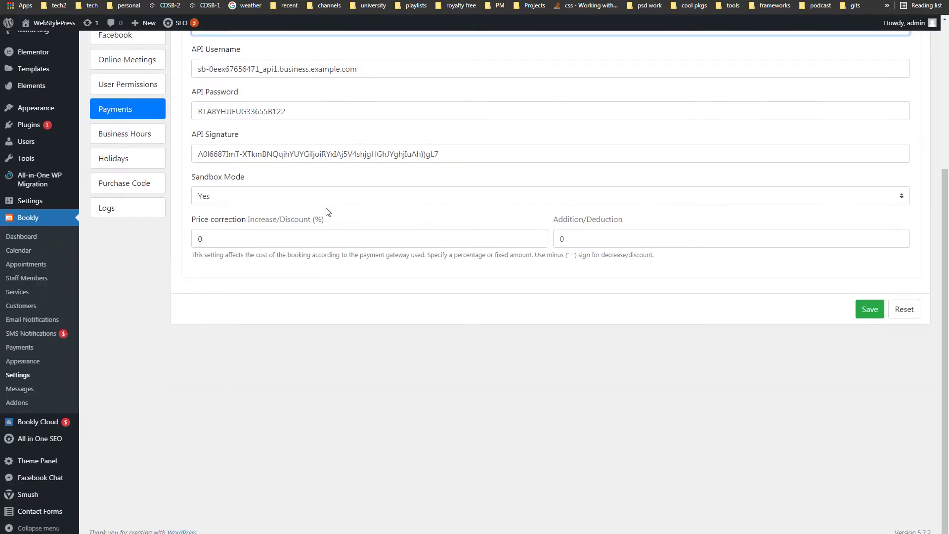
{"action": "scroll", "coordinate": [322, 360], "scroll_direction": "up", "scroll_amount": 4}
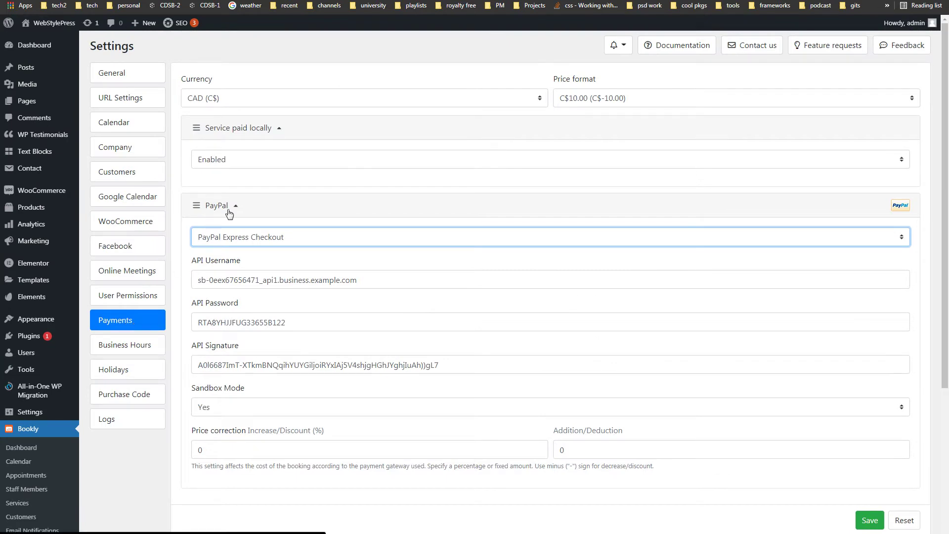
{"action": "left_click", "coordinate": [308, 238]}
{"action": "left_click", "coordinate": [309, 238]}
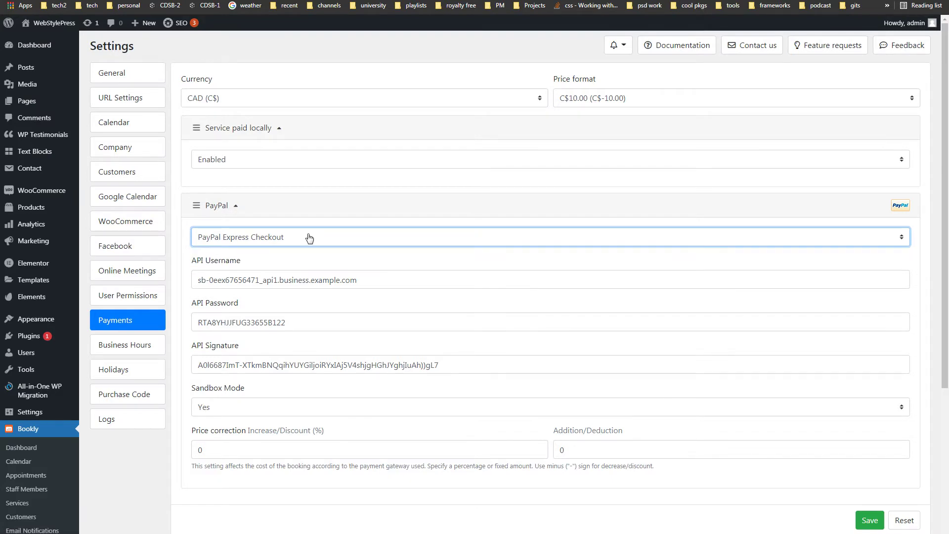
Step: Point out the API Username, Password and Signature fields and keep Sandbox Mode at Yes
{"action": "left_click_drag", "start_coordinate": [240, 260], "coordinate": [192, 261]}
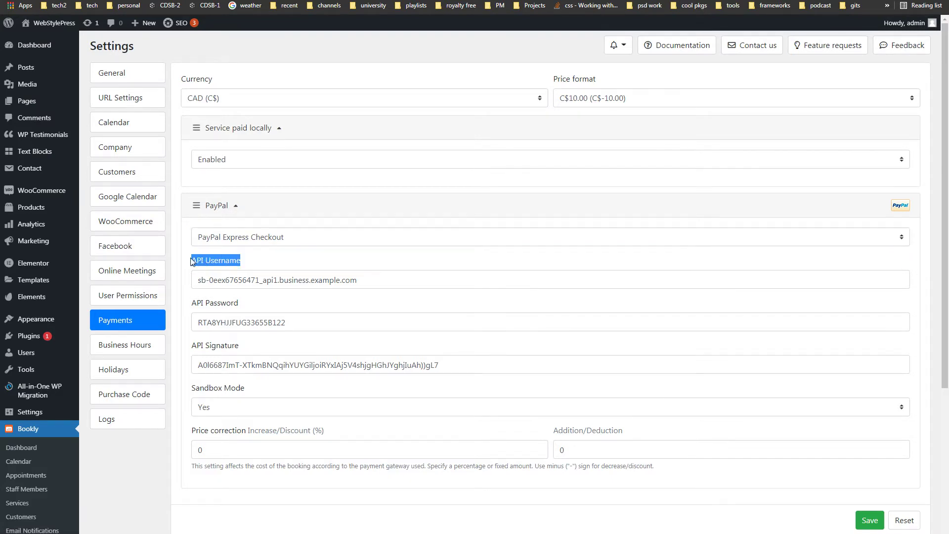
{"action": "left_click_drag", "start_coordinate": [241, 304], "coordinate": [194, 305]}
{"action": "left_click_drag", "start_coordinate": [239, 346], "coordinate": [189, 346]}
{"action": "left_click", "coordinate": [295, 412]}
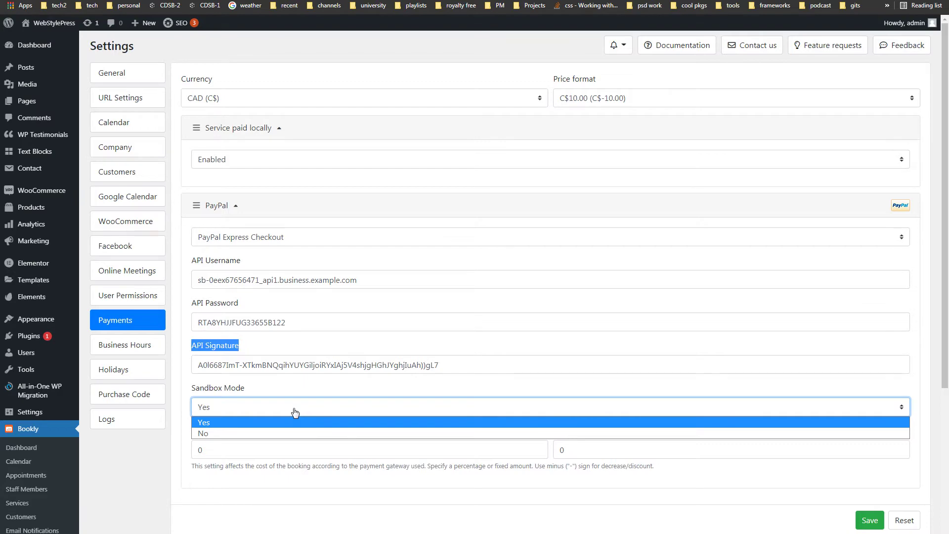
{"action": "left_click", "coordinate": [295, 412]}
{"action": "key", "text": "ctrl+Tab"}
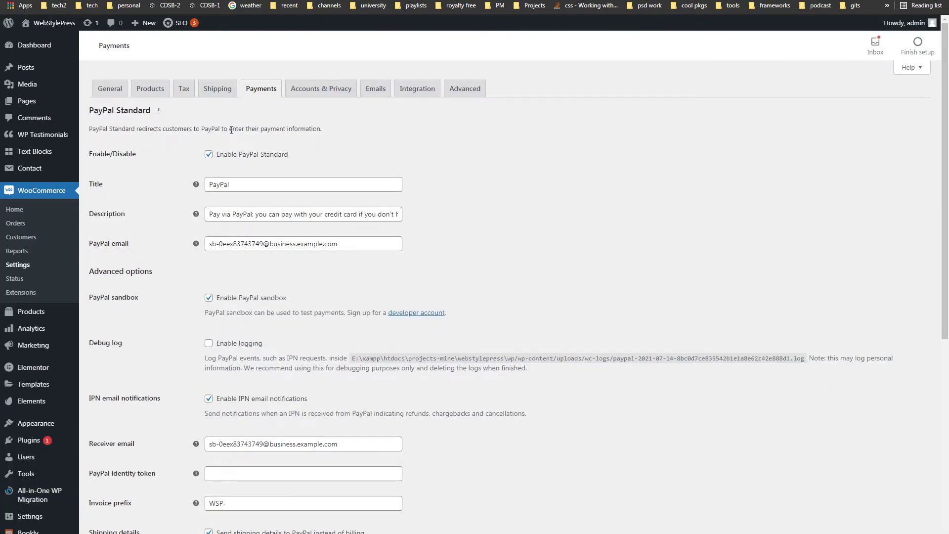
Step: Compare the PayPal Checkout and PayPal Standard settings, scrolling through the Standard API credentials
{"action": "key", "text": "ctrl+Tab"}
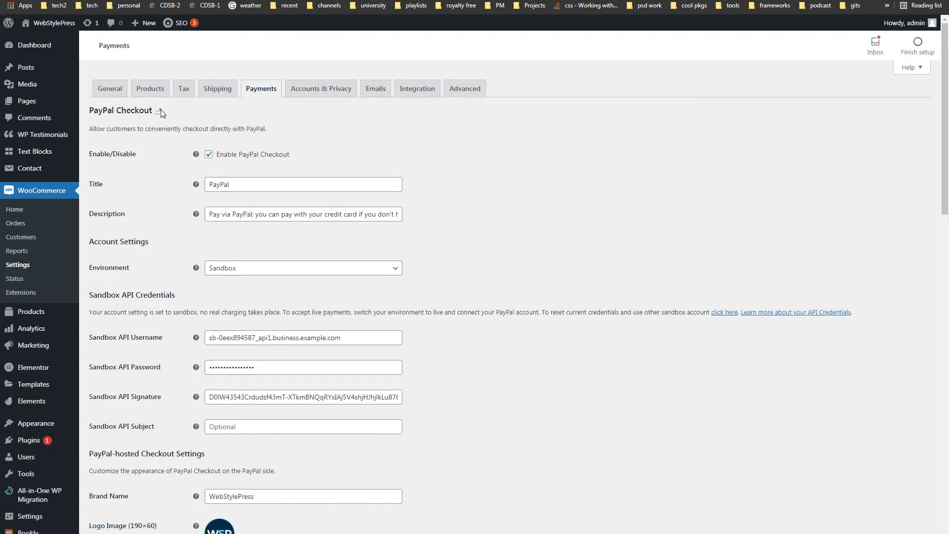
{"action": "key", "text": "ctrl+shift+Tab"}
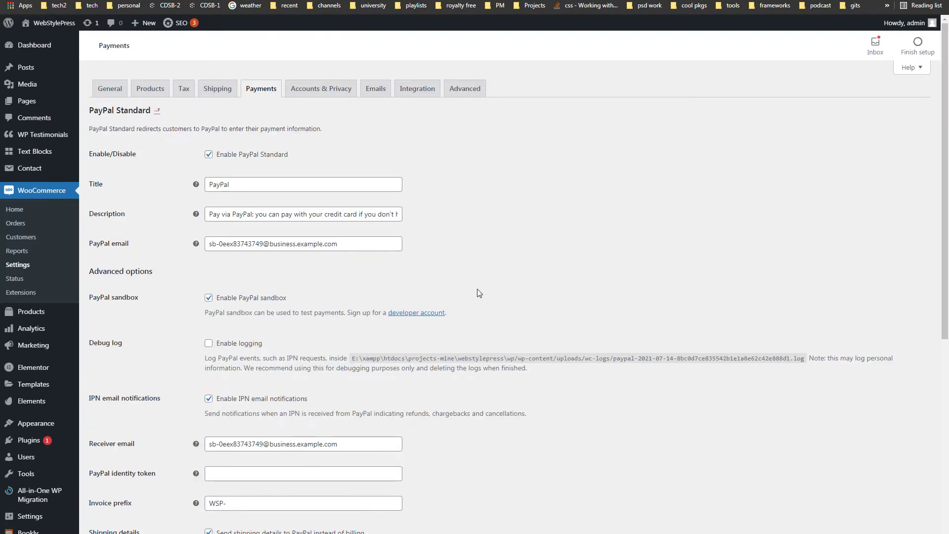
{"action": "scroll", "coordinate": [479, 293], "scroll_direction": "down", "scroll_amount": 7}
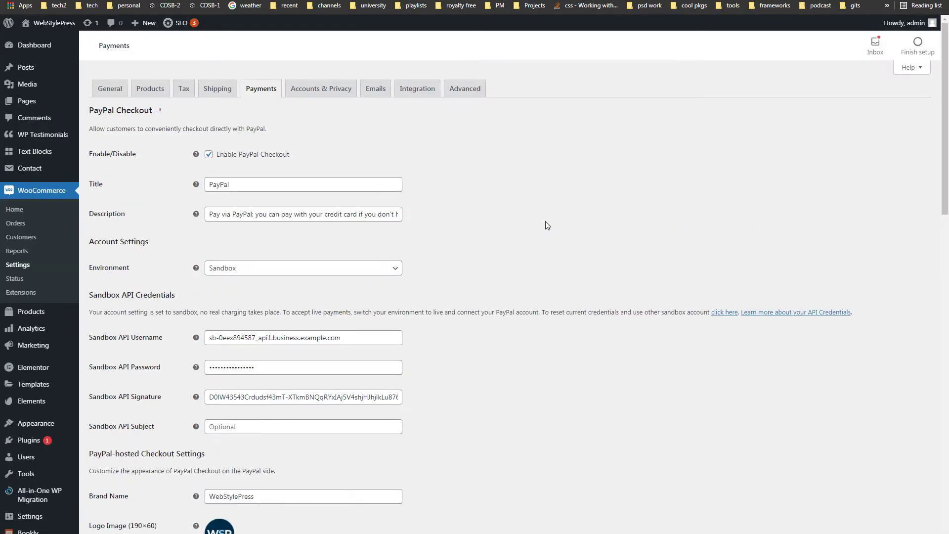
{"action": "scroll", "coordinate": [547, 222], "scroll_direction": "down", "scroll_amount": 3}
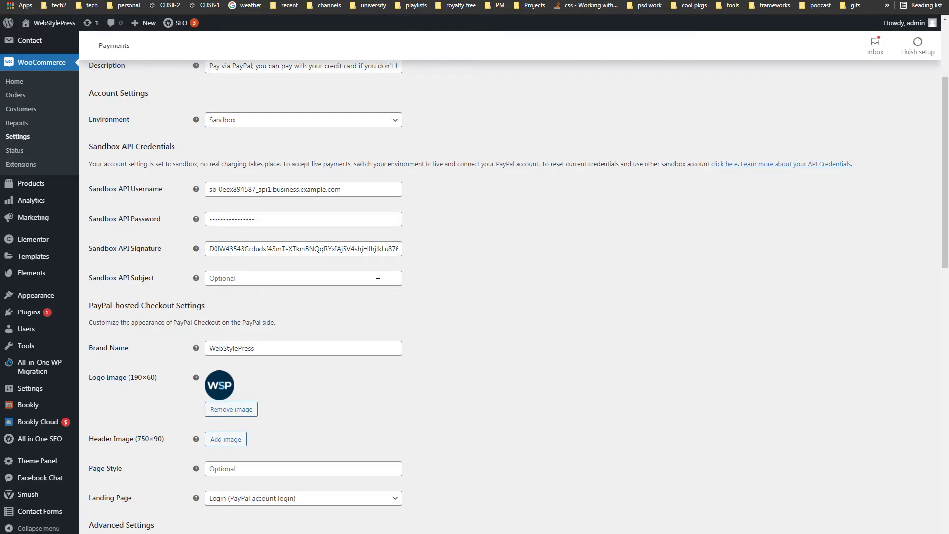
{"action": "scroll", "coordinate": [623, 284], "scroll_direction": "up", "scroll_amount": 2}
{"action": "scroll", "coordinate": [622, 284], "scroll_direction": "up", "scroll_amount": 1}
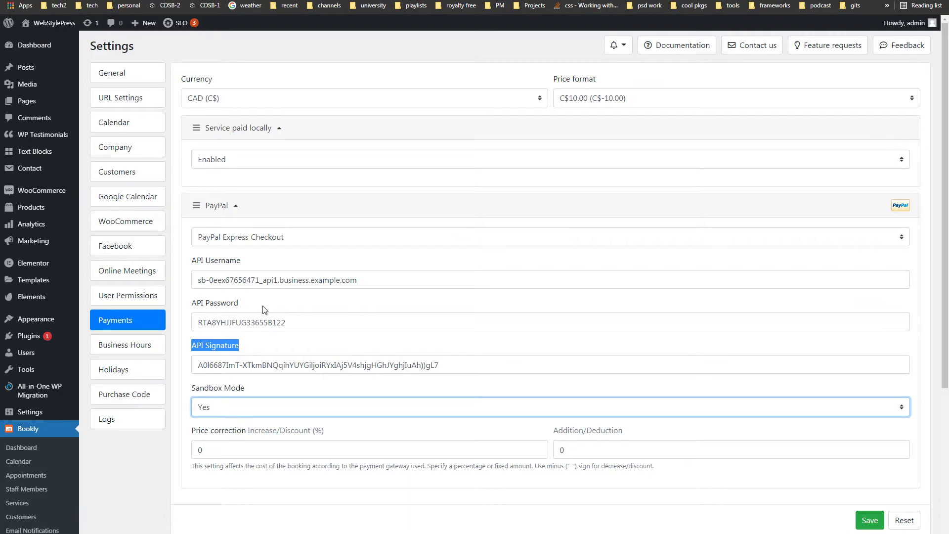
Step: Confirm Bookly's Sandbox Mode stays Yes, then return to WooCommerce payment methods
{"action": "left_click", "coordinate": [280, 413]}
{"action": "left_click", "coordinate": [280, 413]}
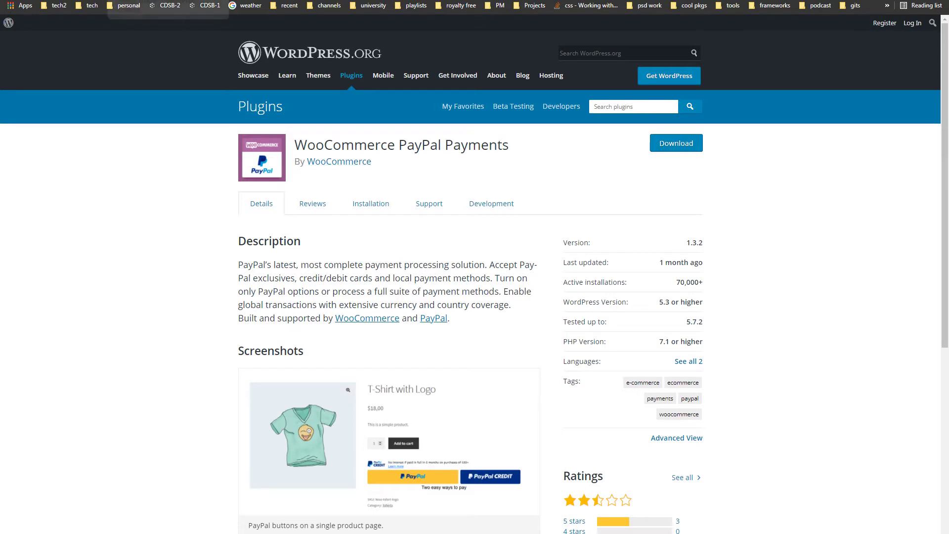
{"action": "left_click", "coordinate": [170, 6]}
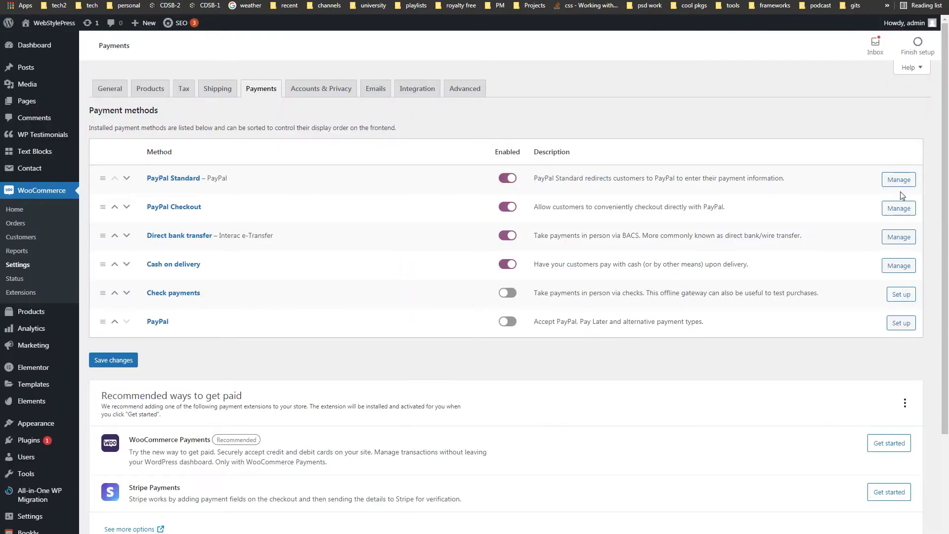
Step: Open the PayPal Standard settings and point out the business sandbox PayPal email
{"action": "left_click", "coordinate": [899, 208]}
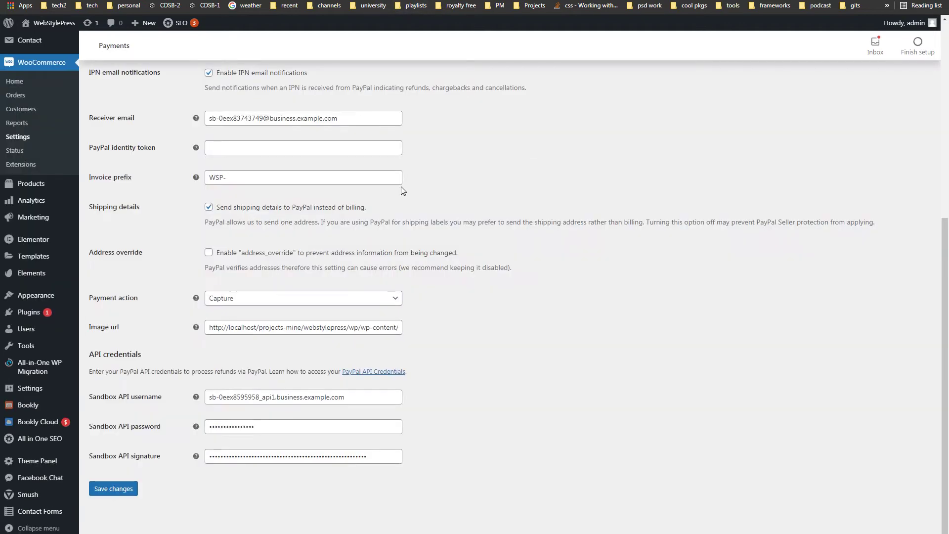
{"action": "scroll", "coordinate": [509, 155], "scroll_direction": "up", "scroll_amount": 7}
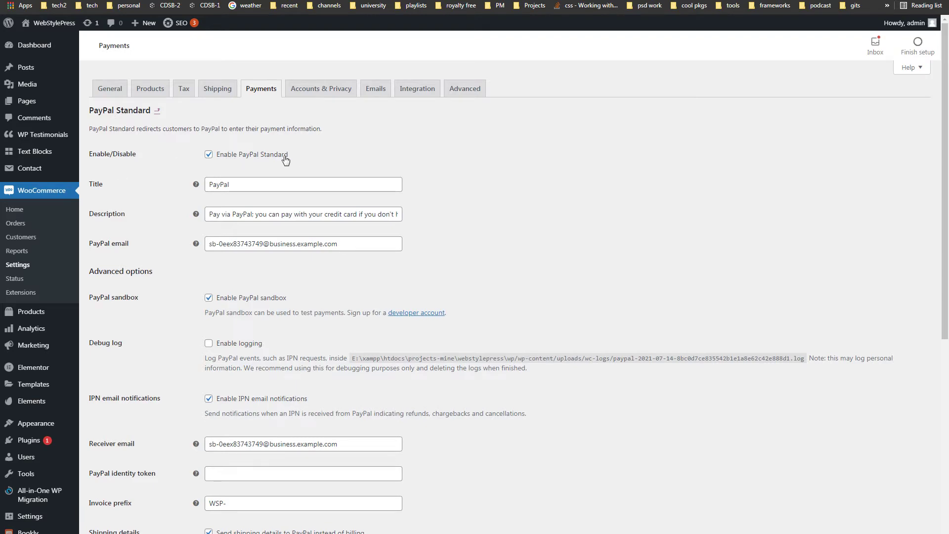
{"action": "left_click_drag", "start_coordinate": [287, 155], "coordinate": [212, 159]}
{"action": "left_click", "coordinate": [476, 169]}
{"action": "scroll", "coordinate": [349, 244], "scroll_direction": "down", "scroll_amount": 2}
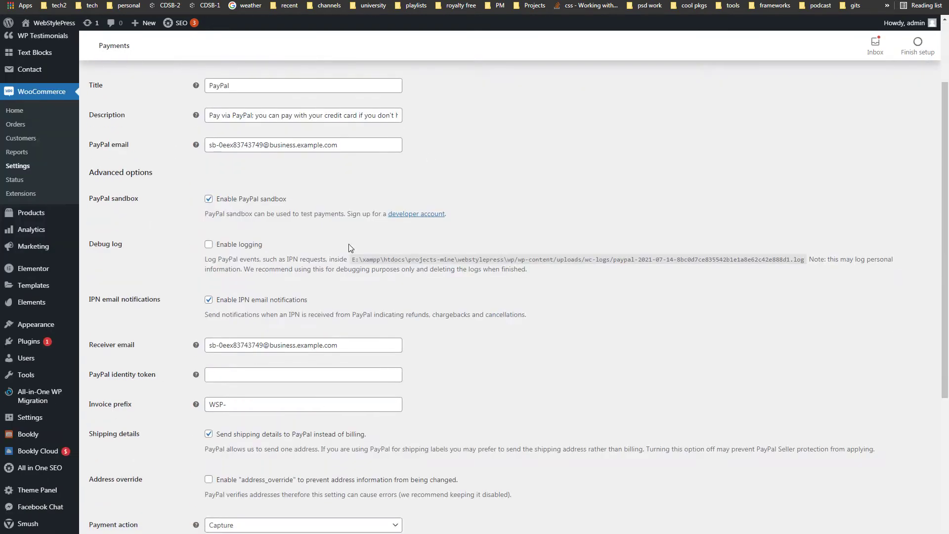
{"action": "left_click_drag", "start_coordinate": [129, 145], "coordinate": [98, 146]}
{"action": "left_click", "coordinate": [284, 145]}
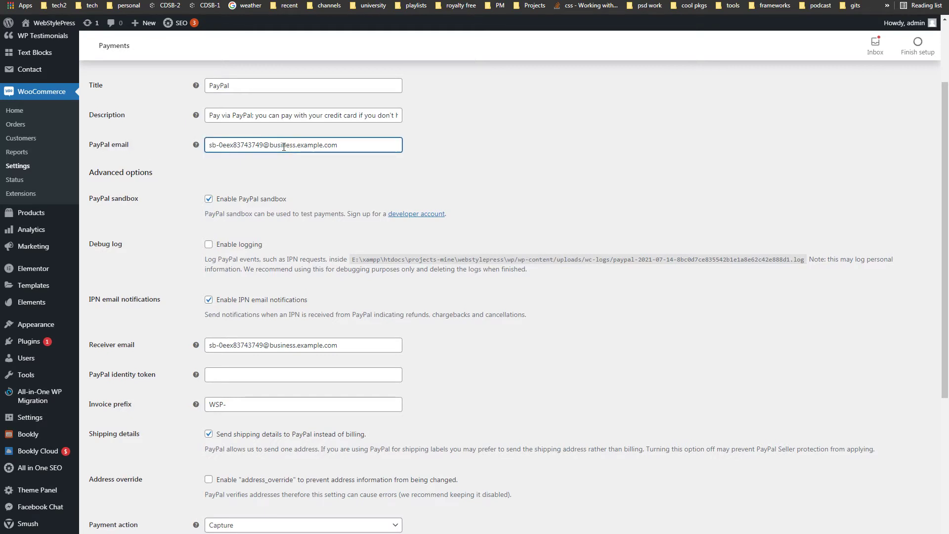
{"action": "double_click", "coordinate": [285, 146]}
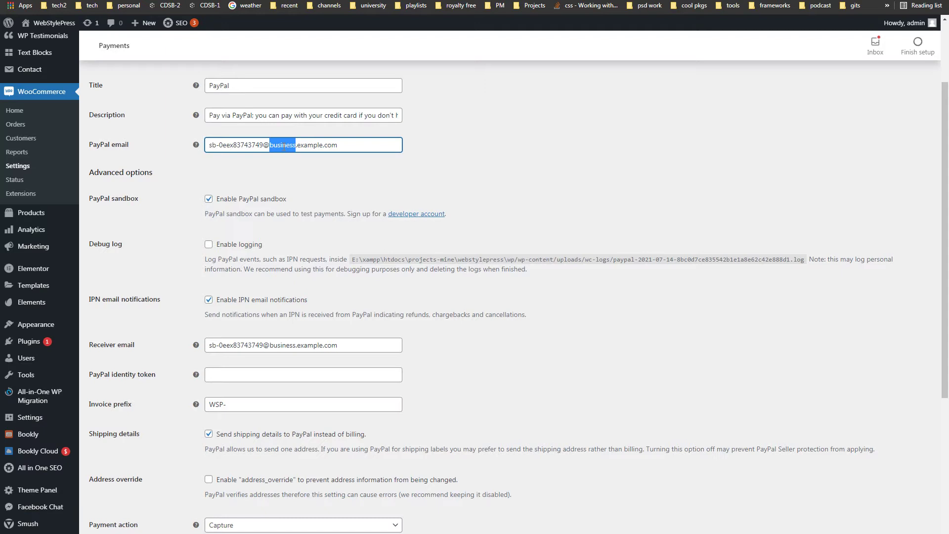
{"action": "left_click", "coordinate": [613, 167]}
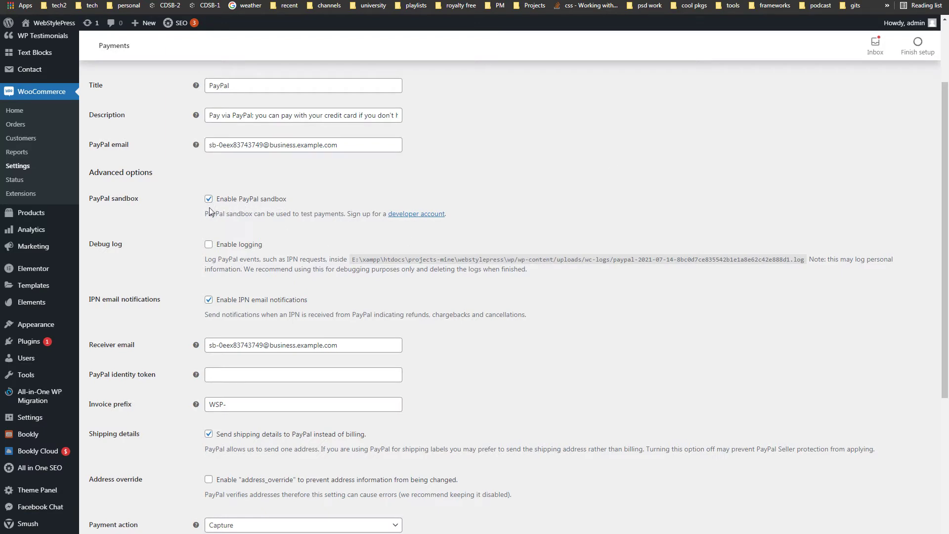
Step: Check the business Receiver email and keep Payment action set to Capture
{"action": "scroll", "coordinate": [676, 338], "scroll_direction": "down", "scroll_amount": 4}
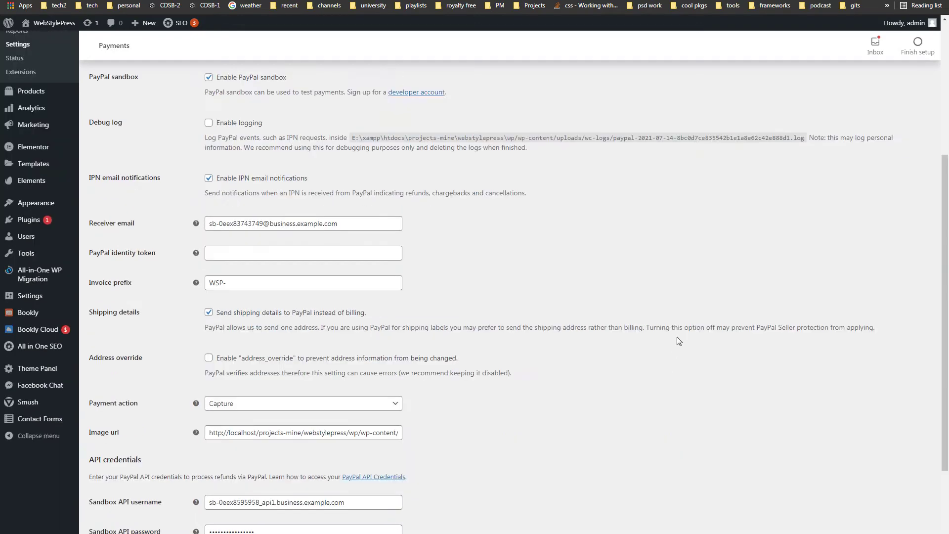
{"action": "double_click", "coordinate": [287, 147]}
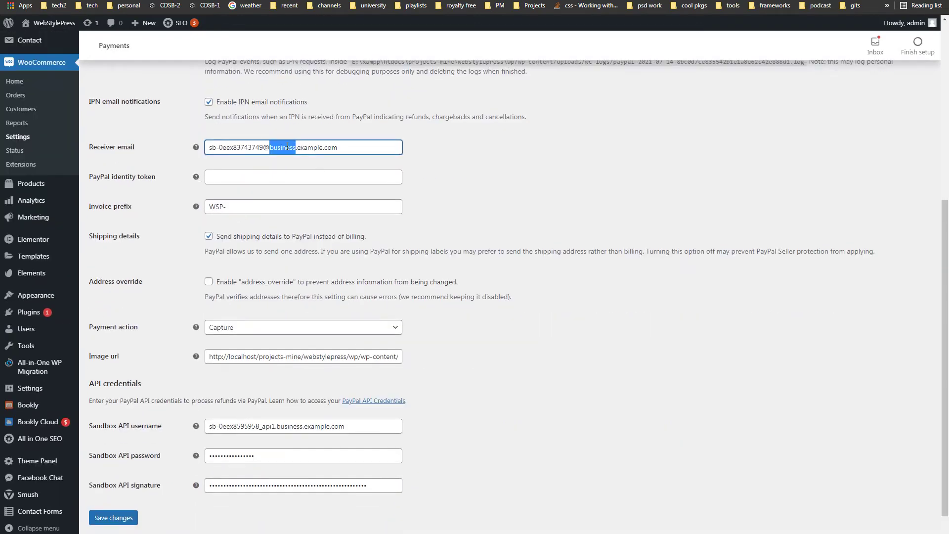
{"action": "left_click", "coordinate": [627, 333]}
{"action": "scroll", "coordinate": [628, 327], "scroll_direction": "down", "scroll_amount": 1}
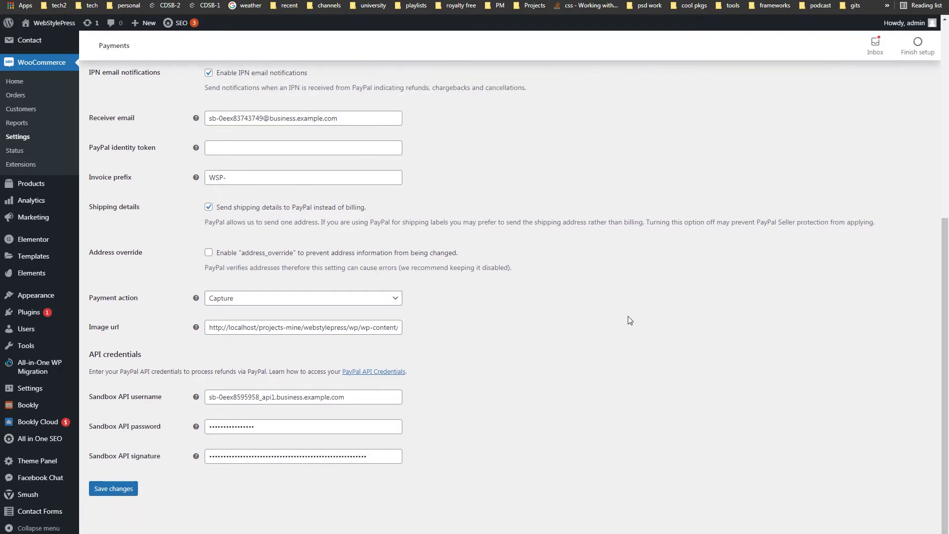
{"action": "left_click", "coordinate": [279, 297]}
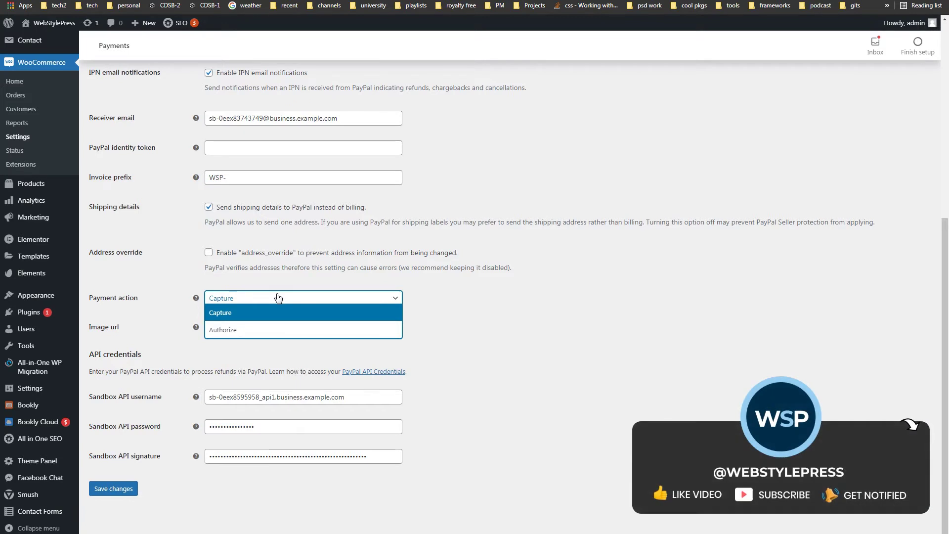
{"action": "left_click", "coordinate": [528, 311]}
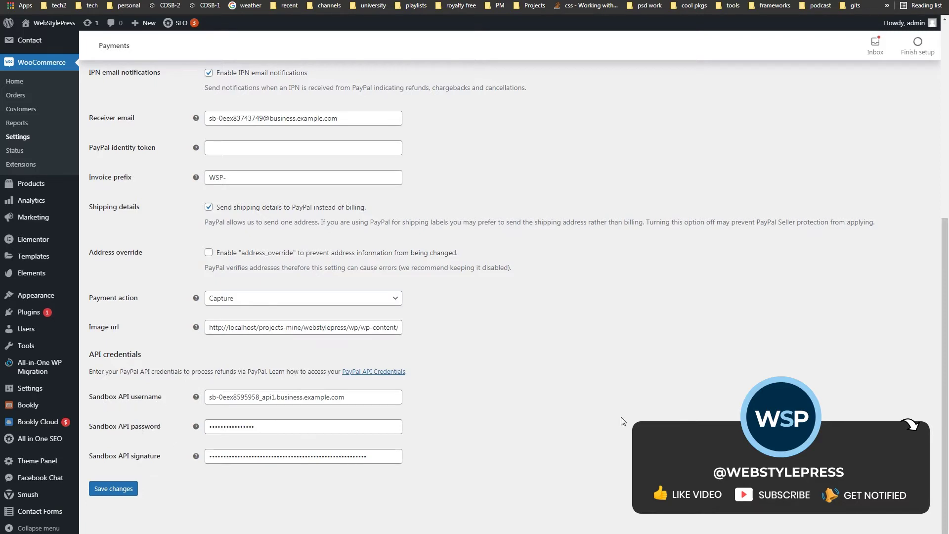
{"action": "scroll", "coordinate": [624, 415], "scroll_direction": "up", "scroll_amount": 7}
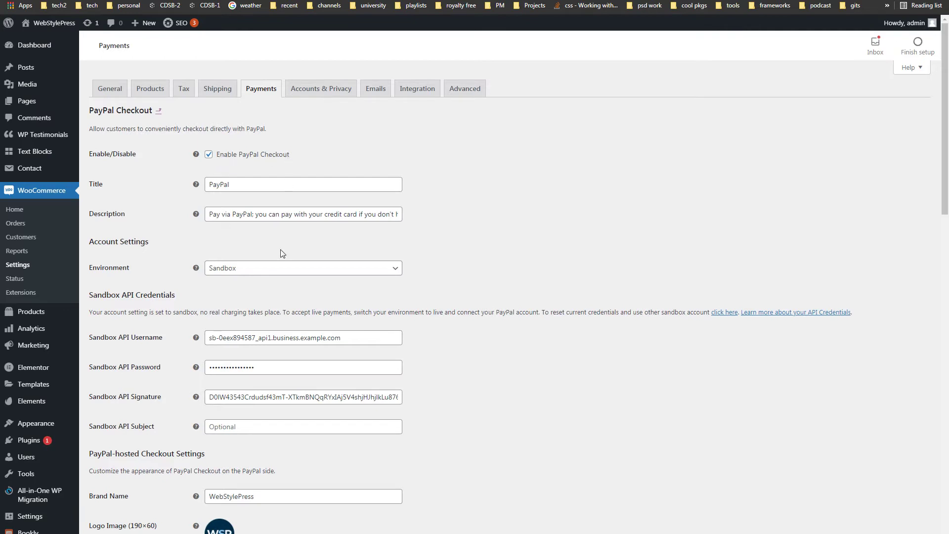
{"action": "left_click", "coordinate": [277, 268]}
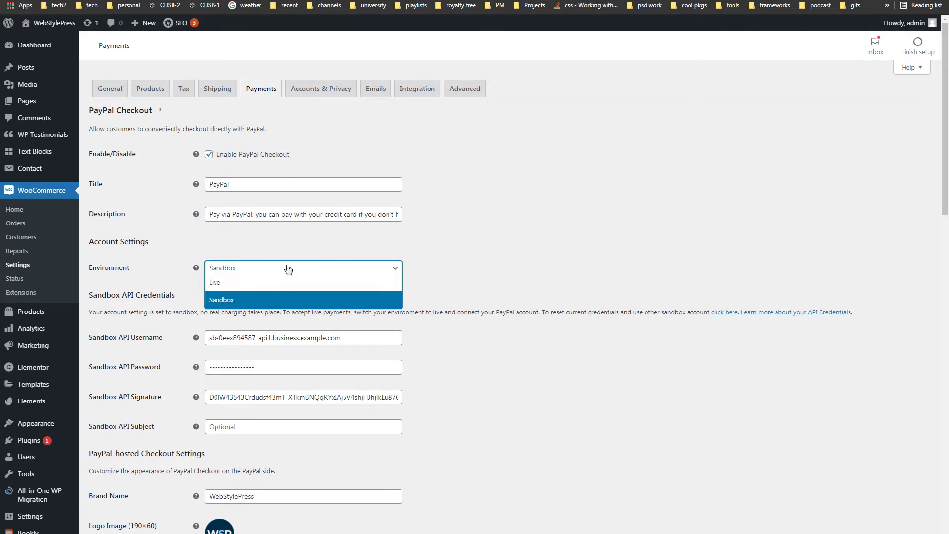
{"action": "left_click", "coordinate": [522, 271]}
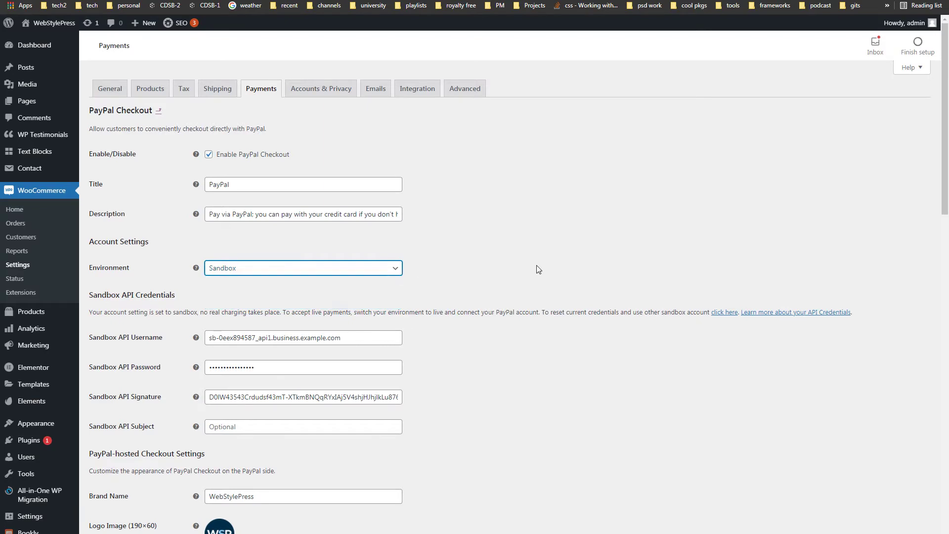
{"action": "scroll", "coordinate": [538, 269], "scroll_direction": "down", "scroll_amount": 3}
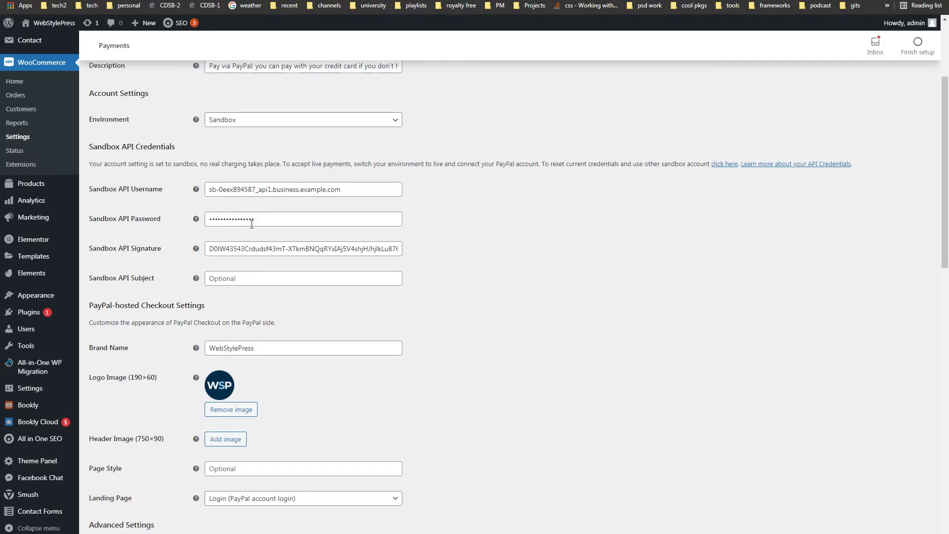
{"action": "scroll", "coordinate": [574, 269], "scroll_direction": "down", "scroll_amount": 9}
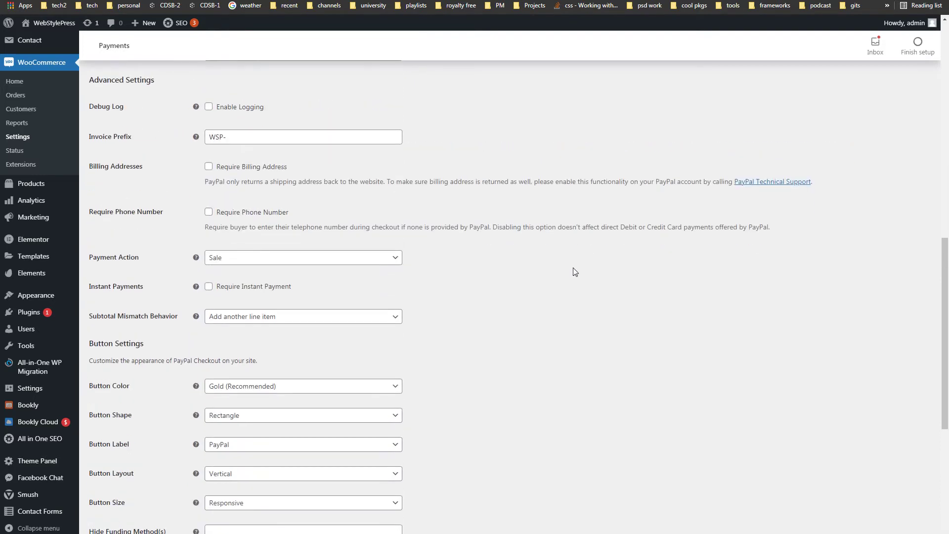
{"action": "scroll", "coordinate": [574, 269], "scroll_direction": "down", "scroll_amount": 3}
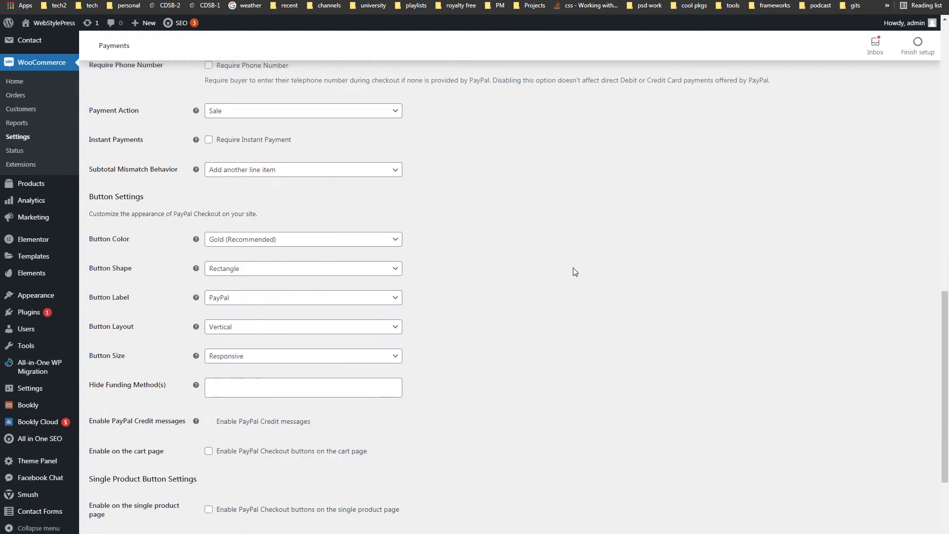
{"action": "scroll", "coordinate": [574, 270], "scroll_direction": "down", "scroll_amount": 3}
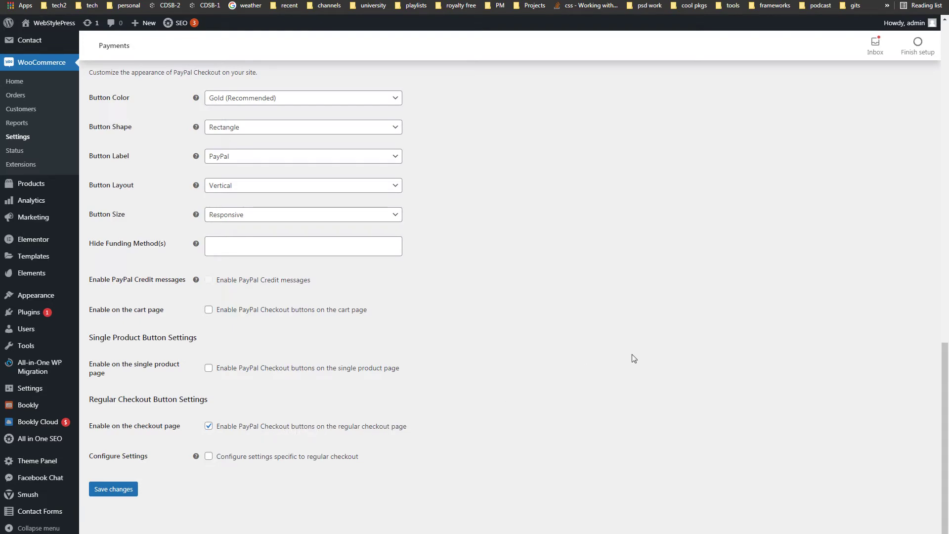
{"action": "scroll", "coordinate": [631, 354], "scroll_direction": "up", "scroll_amount": 13}
{"action": "scroll", "coordinate": [630, 353], "scroll_direction": "up", "scroll_amount": 7}
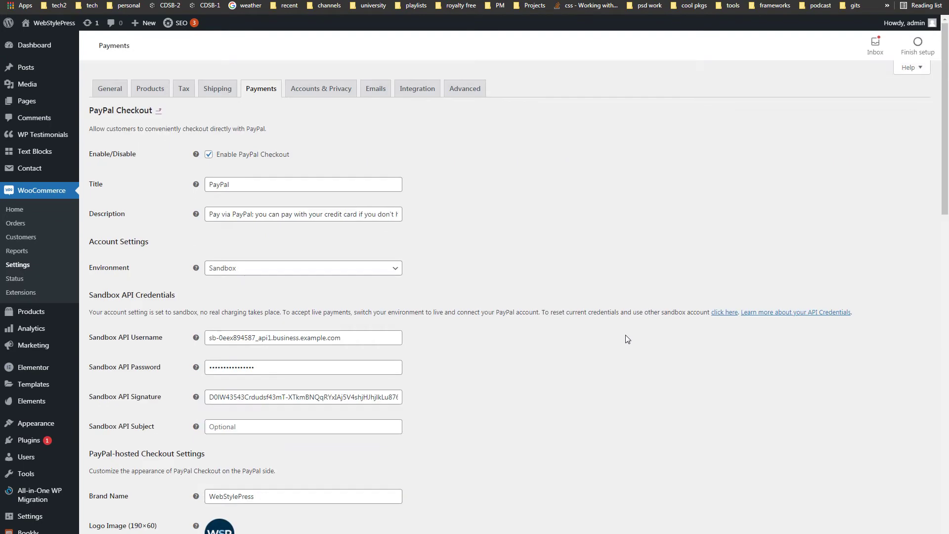
Step: Back in the payments list, follow PayPal Standard's 'developer account' link to PayPal Developer
{"action": "key", "text": "alt+Left"}
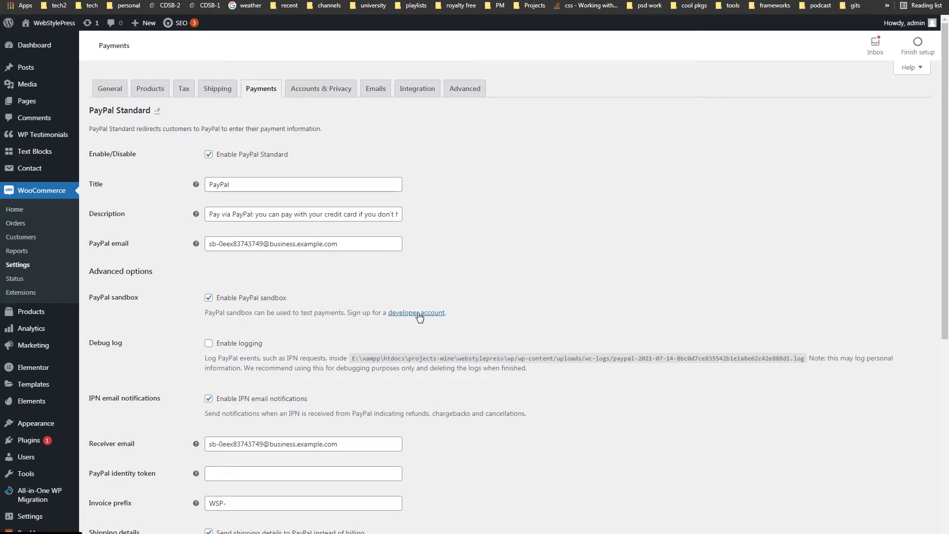
{"action": "left_click", "coordinate": [418, 313]}
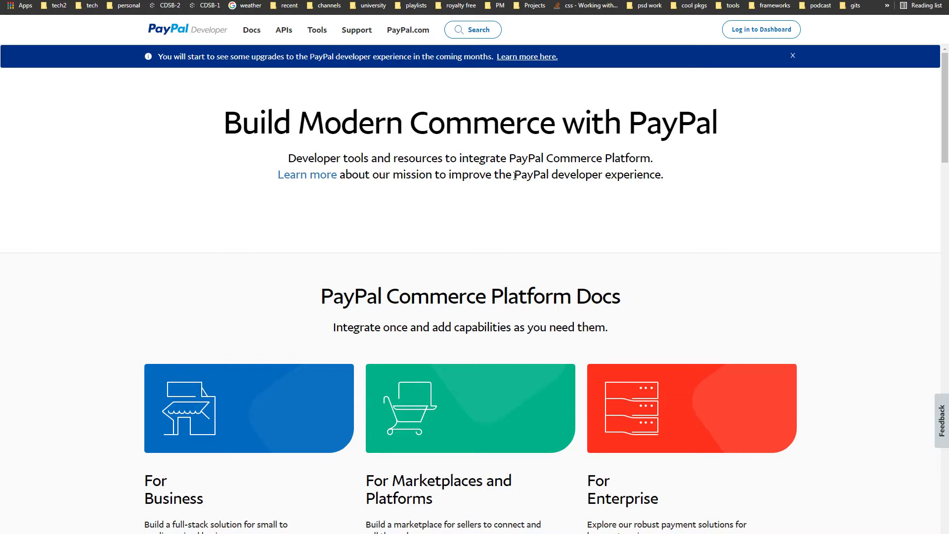
Step: Log in to the PayPal Developer dashboard with the prefilled account credentials
{"action": "left_click", "coordinate": [739, 31]}
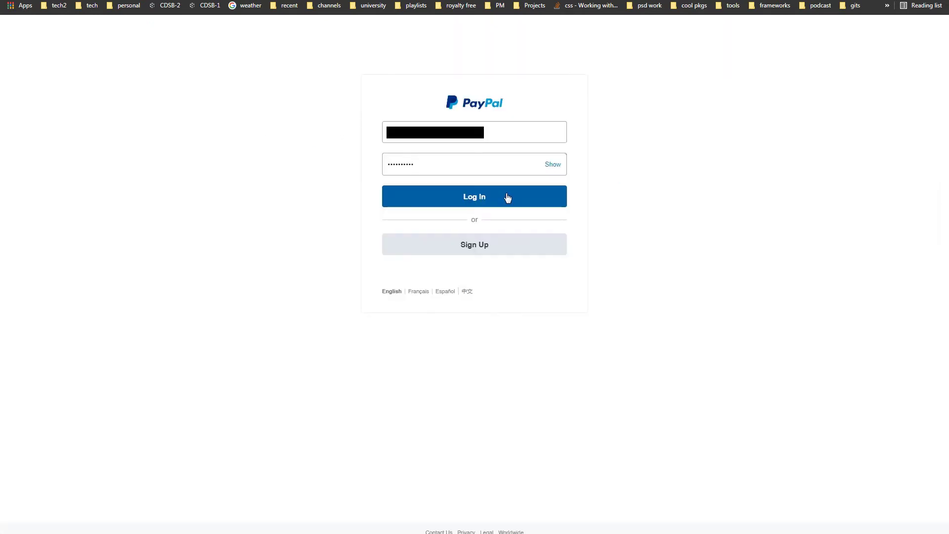
{"action": "left_click", "coordinate": [507, 198]}
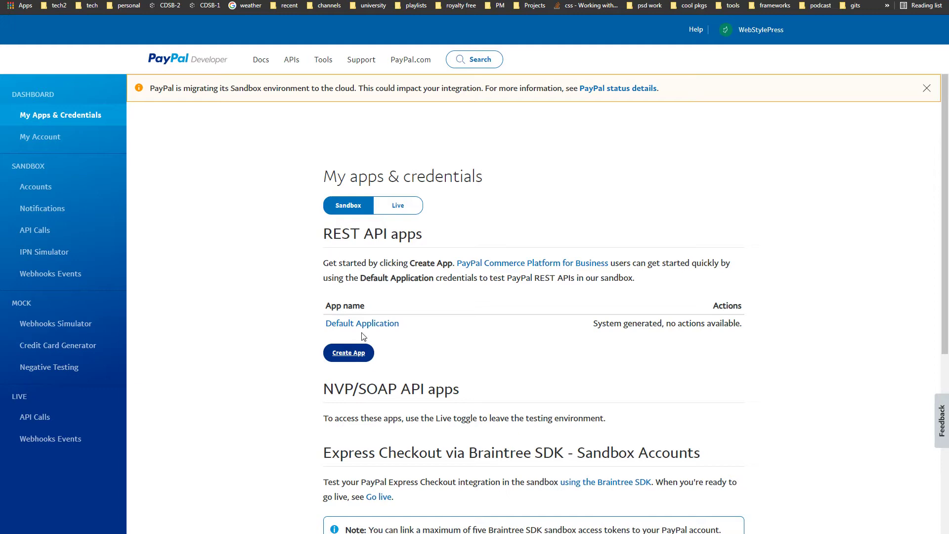
Step: Open Sandbox Accounts, highlight the intro about default test accounts, and scroll to the accounts table
{"action": "left_click", "coordinate": [34, 190]}
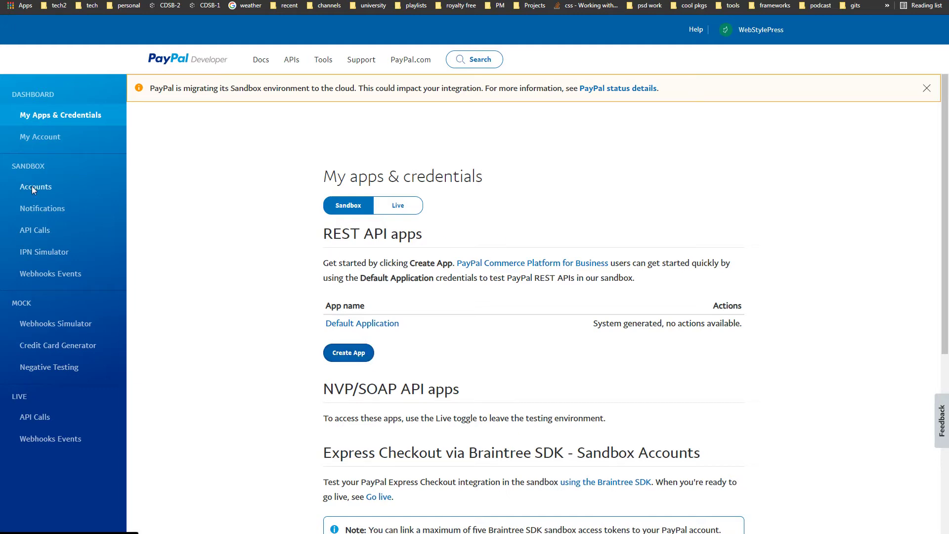
{"action": "left_click_drag", "start_coordinate": [318, 204], "coordinate": [611, 202]}
{"action": "left_click_drag", "start_coordinate": [348, 230], "coordinate": [585, 231]}
{"action": "left_click_drag", "start_coordinate": [348, 245], "coordinate": [555, 247]}
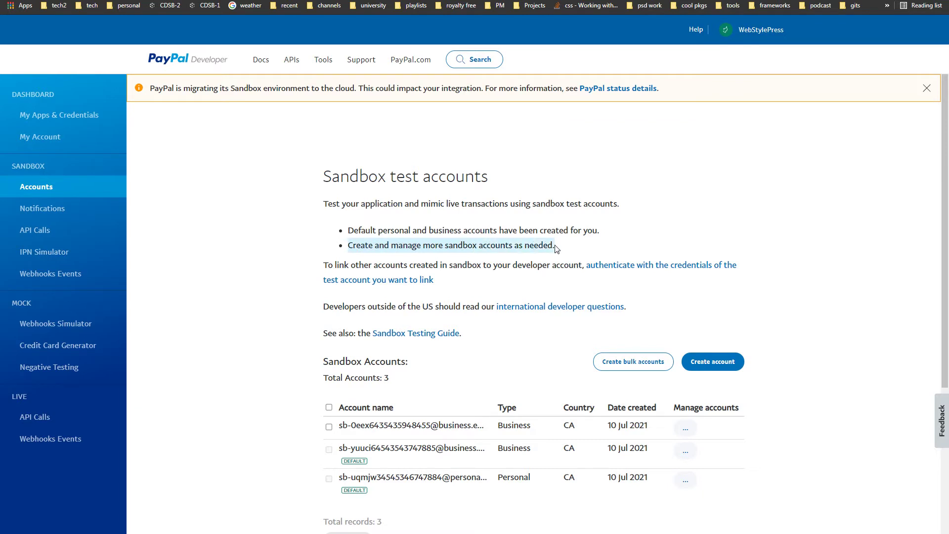
{"action": "scroll", "coordinate": [554, 299], "scroll_direction": "down", "scroll_amount": 2}
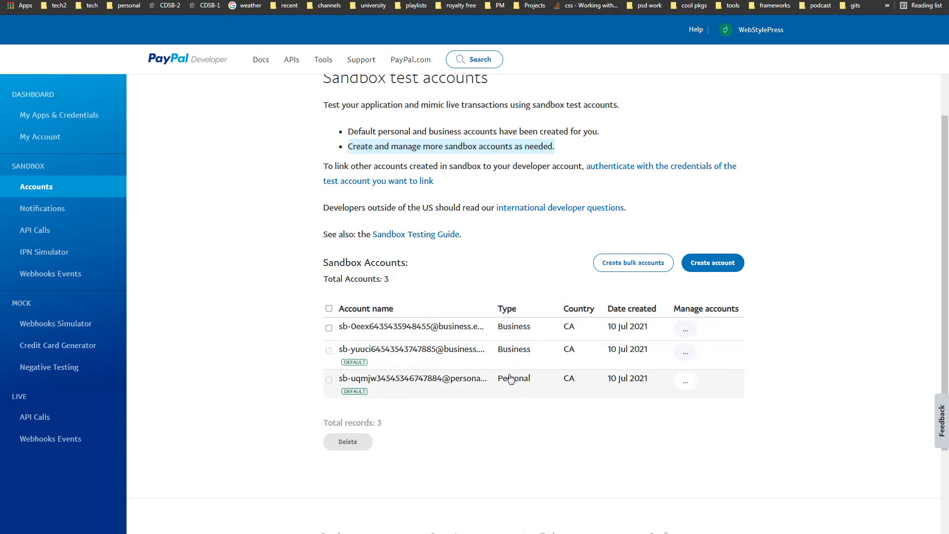
{"action": "left_click", "coordinate": [74, 346]}
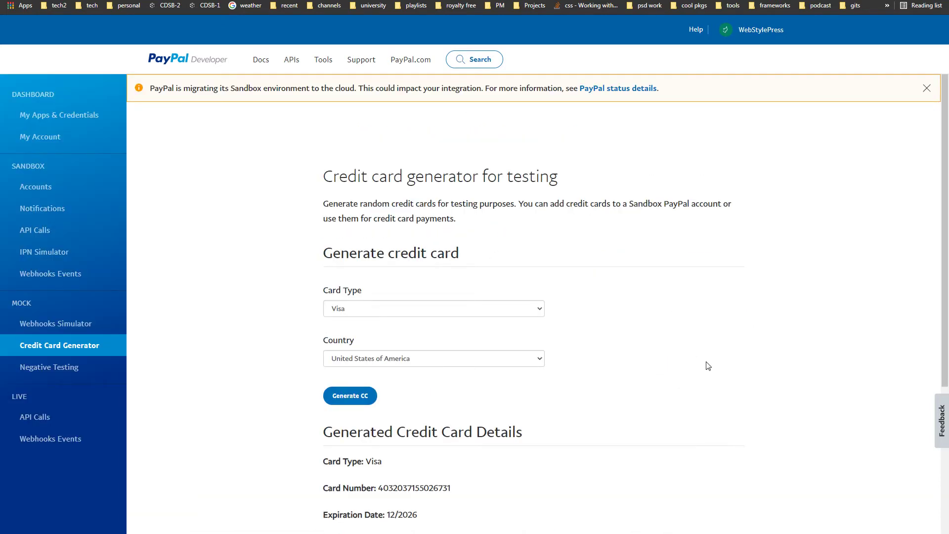
{"action": "scroll", "coordinate": [707, 365], "scroll_direction": "down", "scroll_amount": 3}
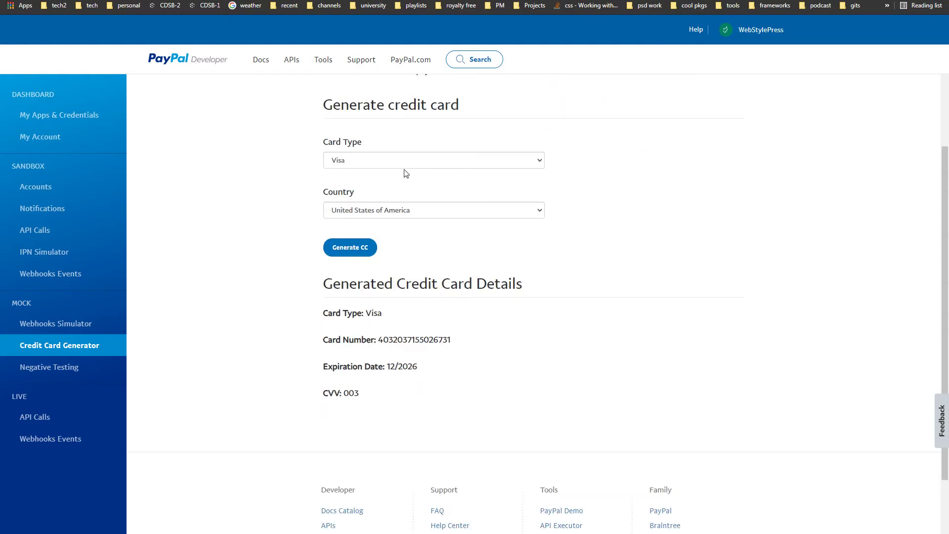
{"action": "left_click", "coordinate": [418, 168]}
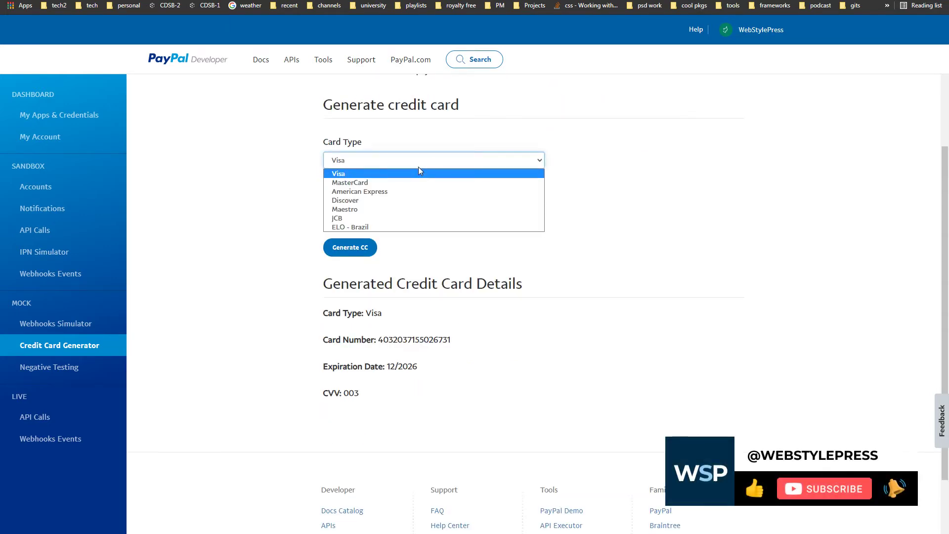
{"action": "left_click", "coordinate": [303, 218]}
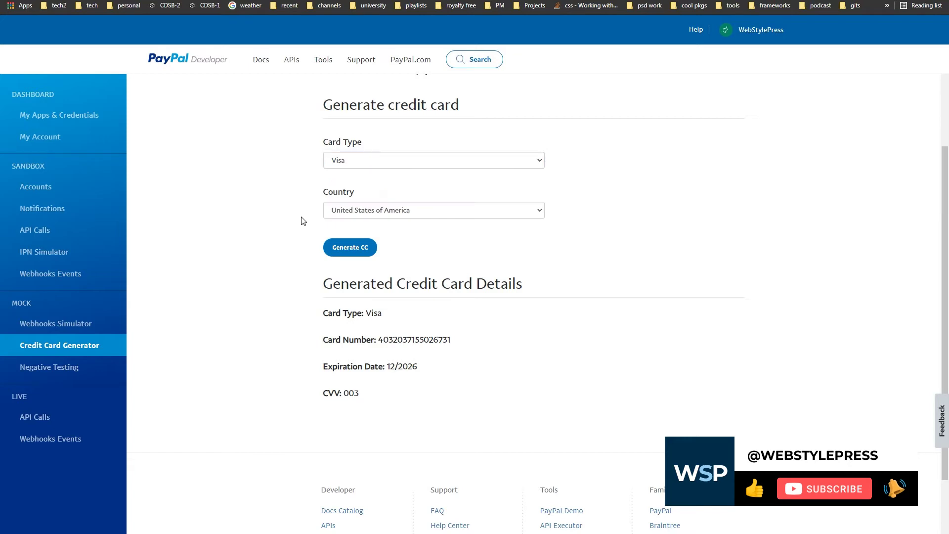
{"action": "left_click_drag", "start_coordinate": [307, 285], "coordinate": [463, 394]}
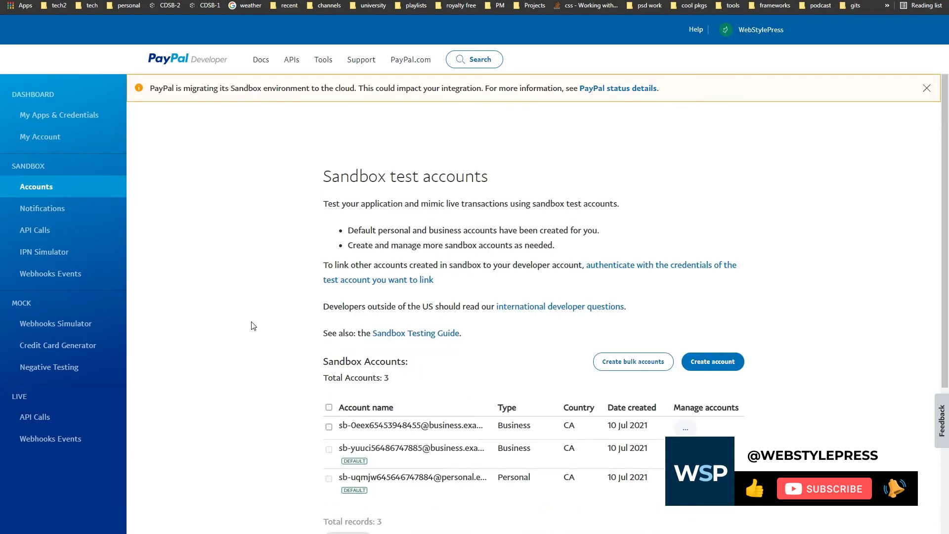
Step: Open the account details of the first business sandbox account
{"action": "scroll", "coordinate": [253, 326], "scroll_direction": "down", "scroll_amount": 4}
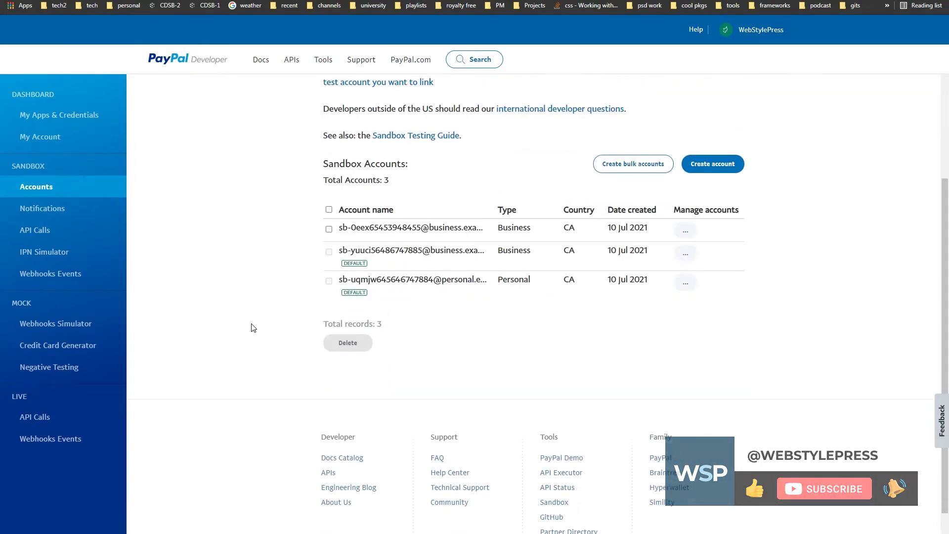
{"action": "scroll", "coordinate": [253, 328], "scroll_direction": "up", "scroll_amount": 2}
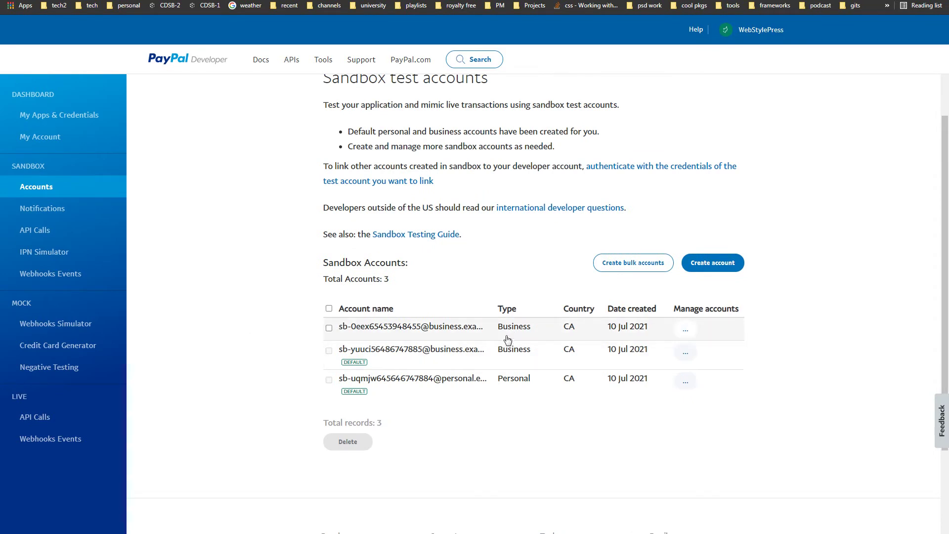
{"action": "left_click", "coordinate": [687, 329]}
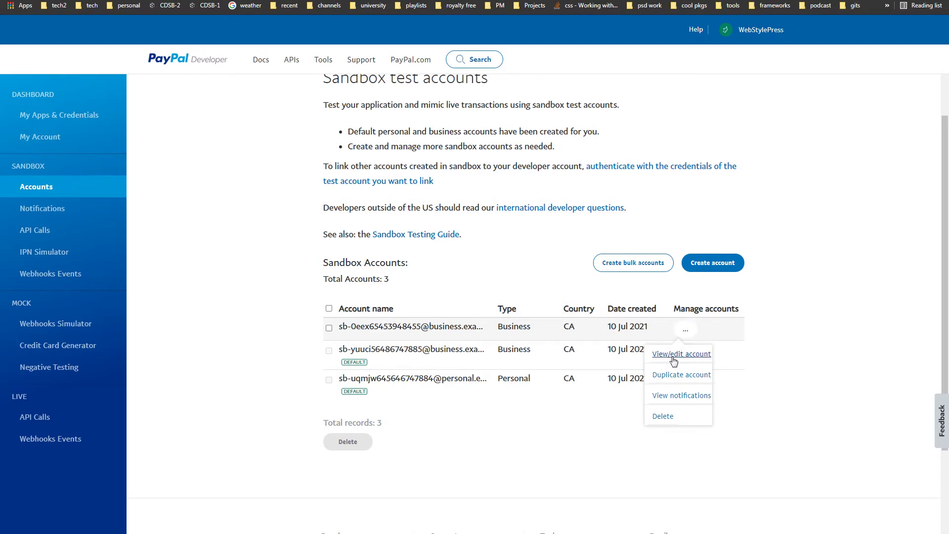
{"action": "left_click", "coordinate": [673, 361]}
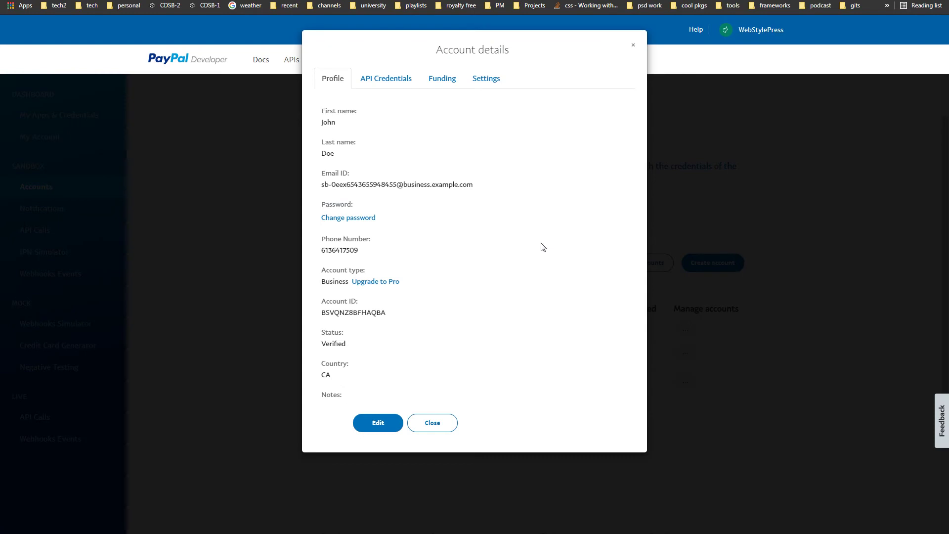
Step: Point out its email ID, phone number and account ID, then show its API credentials
{"action": "left_click_drag", "start_coordinate": [320, 170], "coordinate": [505, 188]}
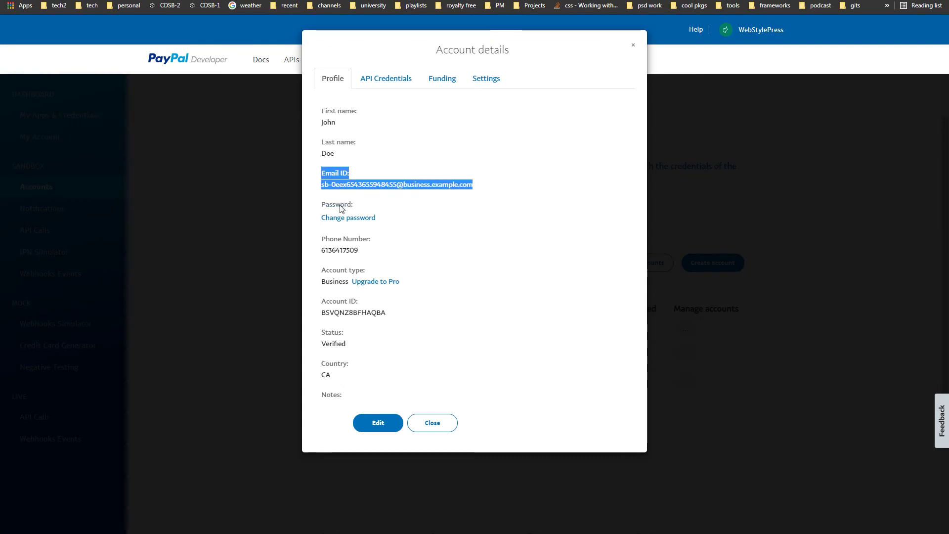
{"action": "left_click_drag", "start_coordinate": [320, 237], "coordinate": [372, 254]}
{"action": "left_click", "coordinate": [371, 253]}
{"action": "double_click", "coordinate": [321, 300]}
{"action": "left_click_drag", "start_coordinate": [386, 312], "coordinate": [399, 312]}
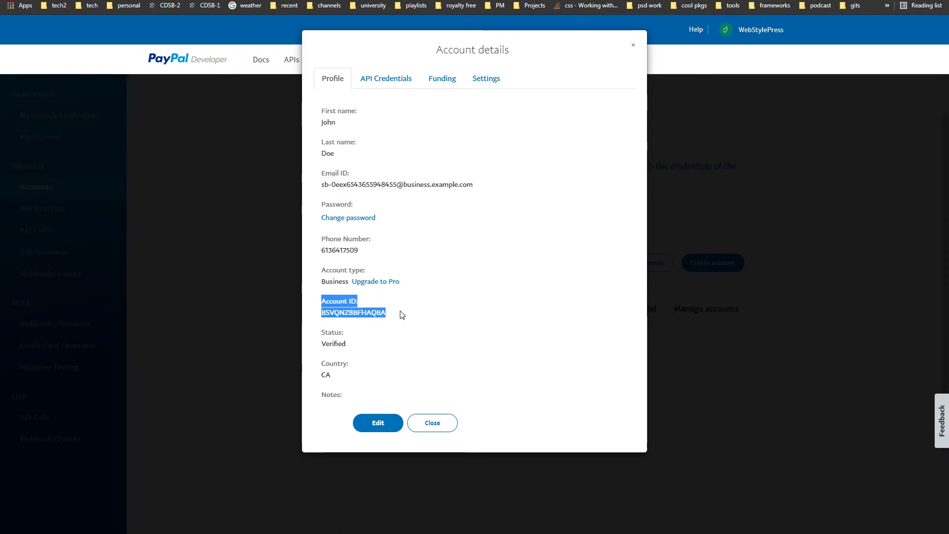
{"action": "left_click", "coordinate": [476, 318]}
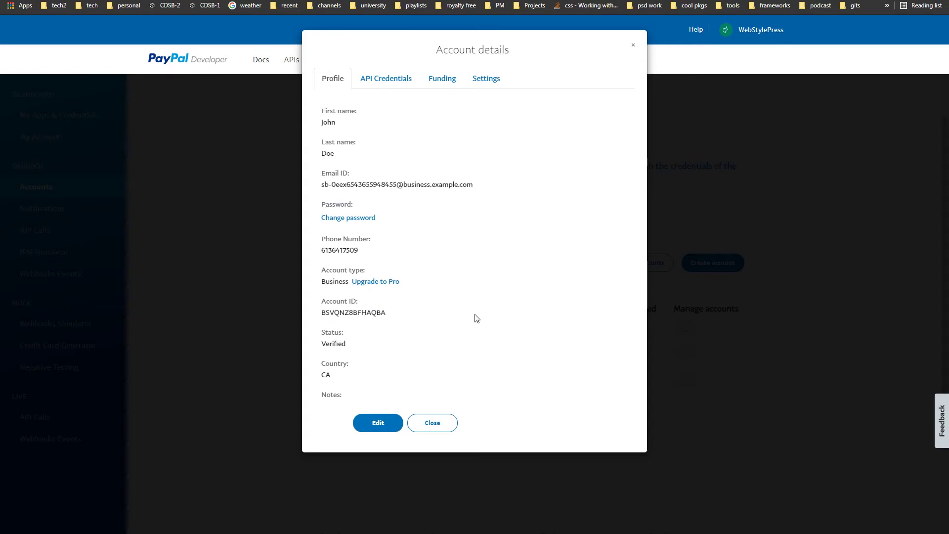
{"action": "left_click", "coordinate": [400, 86]}
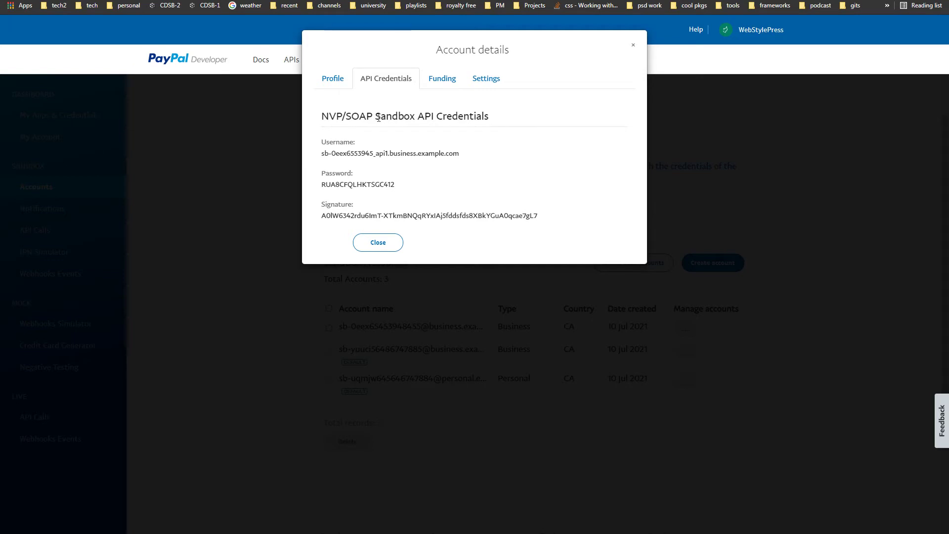
Step: Select the business account's sandbox API username and password for the Bookly PayPal settings
{"action": "left_click_drag", "start_coordinate": [379, 117], "coordinate": [490, 117]}
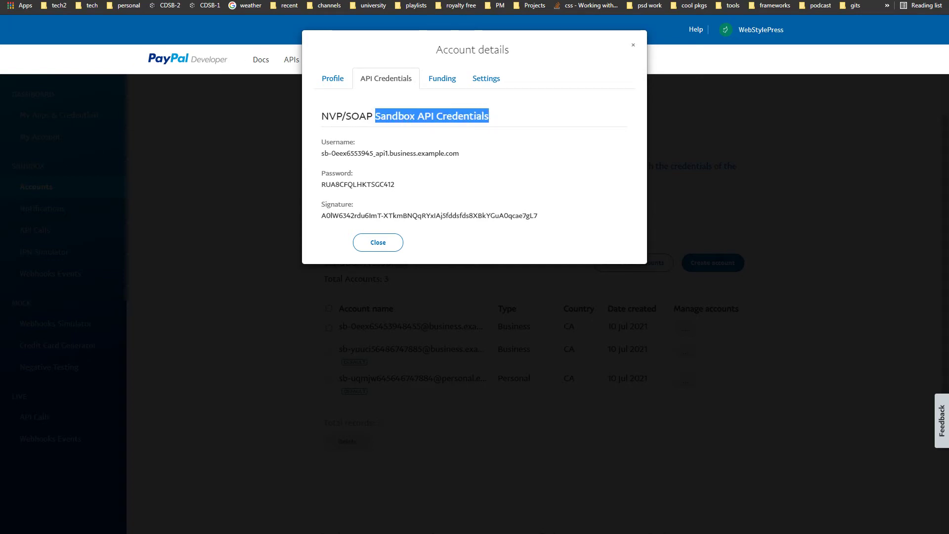
{"action": "key", "text": "ctrl+Tab"}
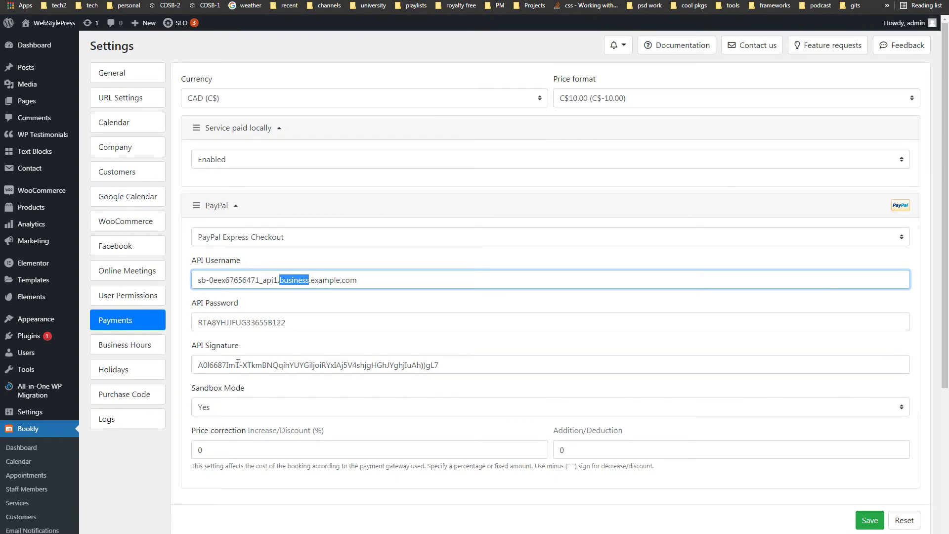
{"action": "key", "text": "ctrl+shift+Tab"}
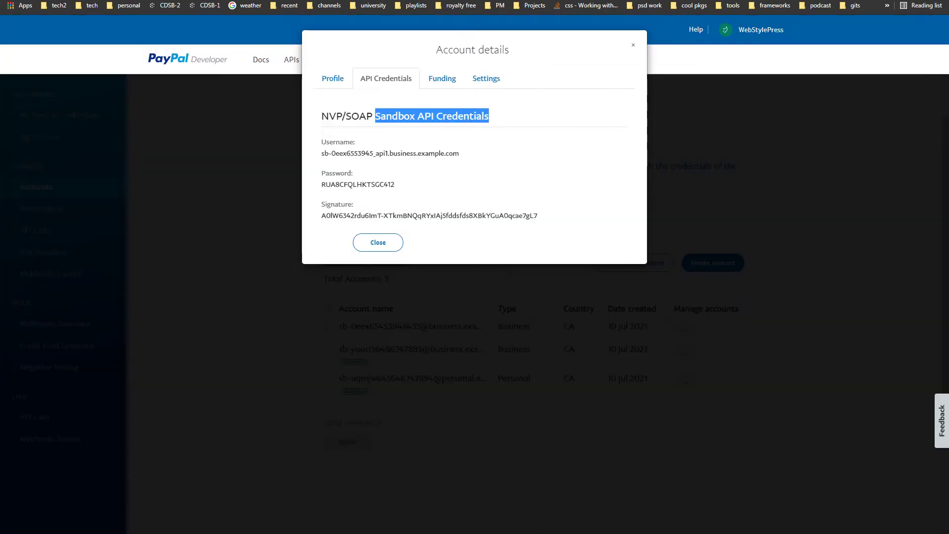
{"action": "left_click", "coordinate": [329, 151]}
{"action": "left_click_drag", "start_coordinate": [409, 168], "coordinate": [466, 159]}
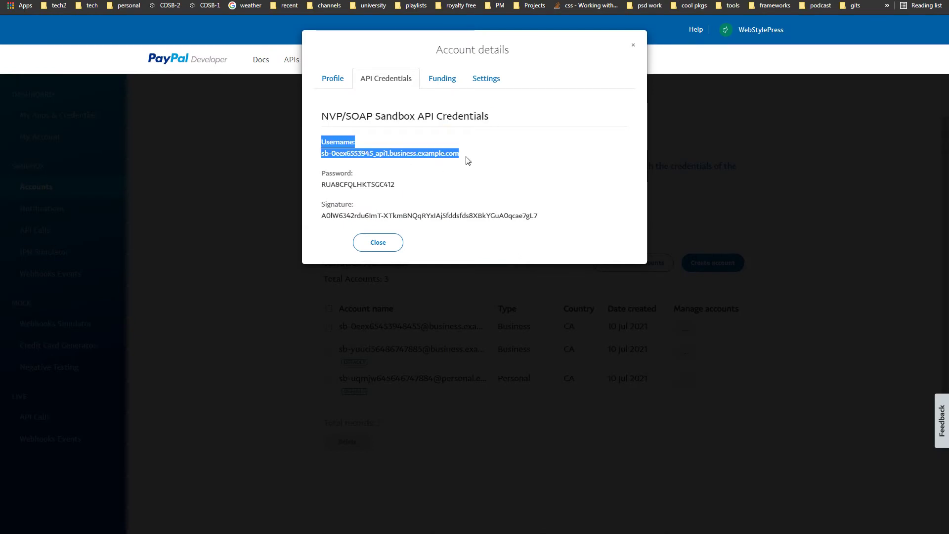
{"action": "left_click_drag", "start_coordinate": [320, 173], "coordinate": [429, 199]}
{"action": "left_click", "coordinate": [429, 198]}
Step: Copy the API signature into Bookly, close the business account details, and open the personal account's menu
{"action": "left_click_drag", "start_coordinate": [314, 205], "coordinate": [567, 220]}
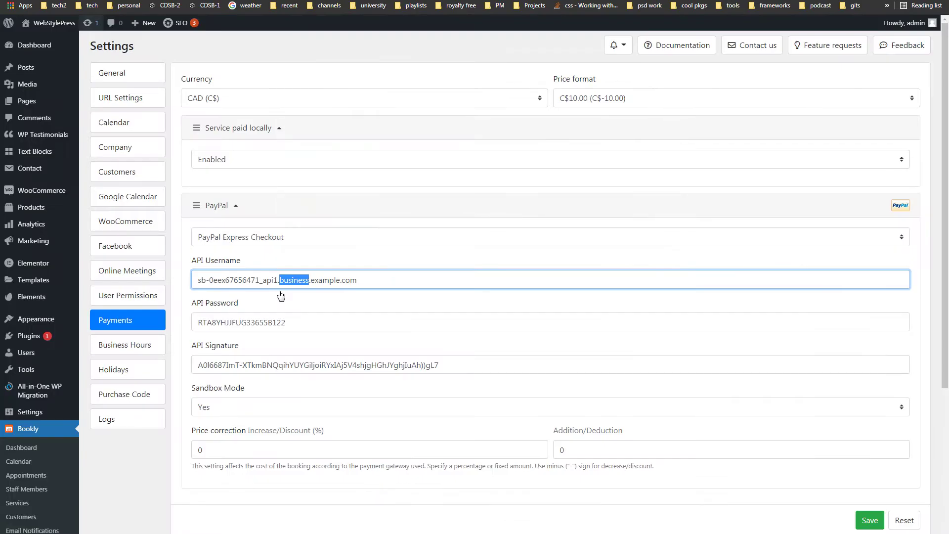
{"action": "left_click", "coordinate": [336, 3]}
{"action": "key", "text": "ctrl+Tab"}
{"action": "left_click", "coordinate": [570, 436]}
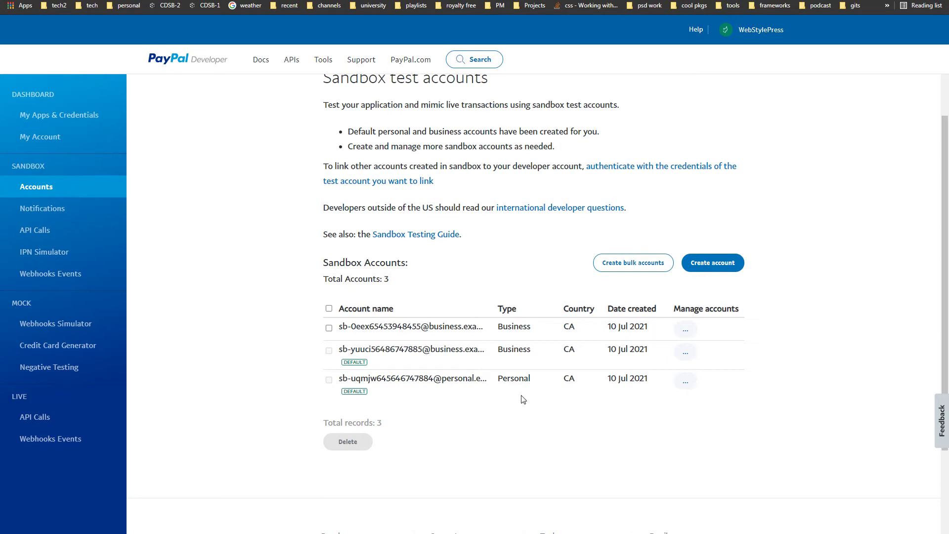
{"action": "left_click", "coordinate": [686, 381]}
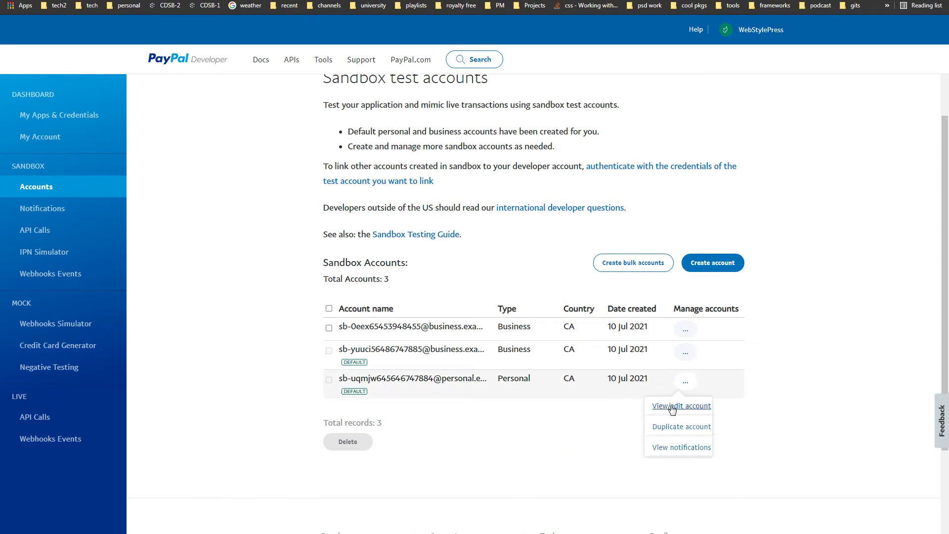
Step: Open the personal sandbox account's details and review its login email and password, cancelling Change password
{"action": "left_click", "coordinate": [684, 404]}
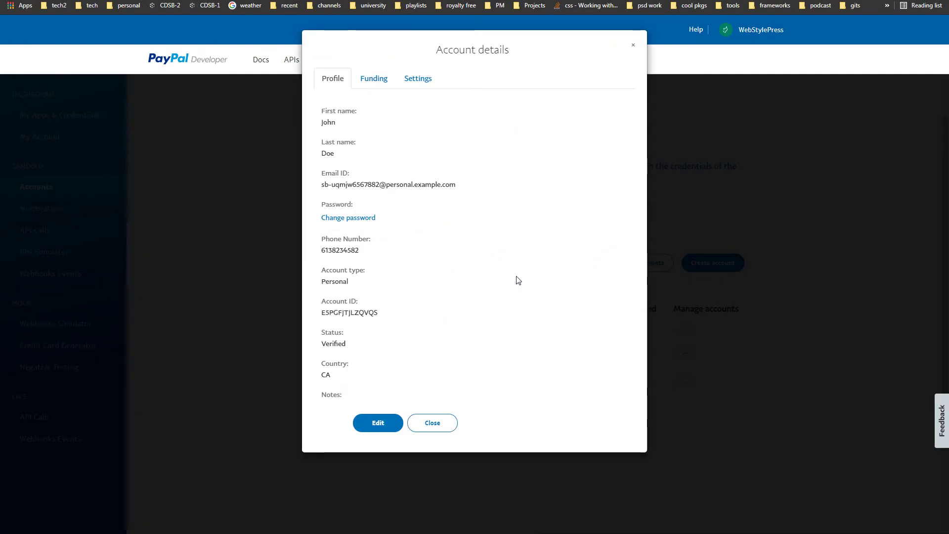
{"action": "left_click_drag", "start_coordinate": [322, 174], "coordinate": [491, 188]}
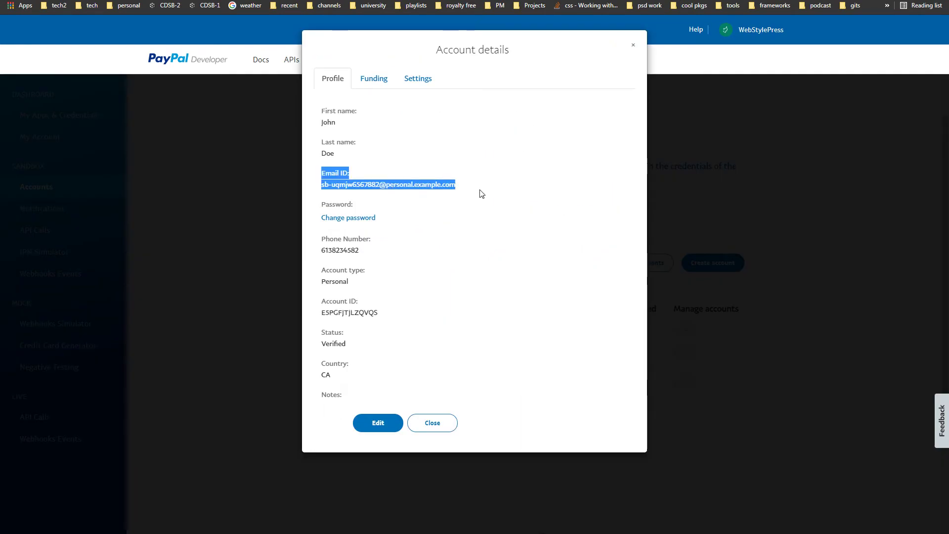
{"action": "left_click_drag", "start_coordinate": [319, 204], "coordinate": [438, 219]}
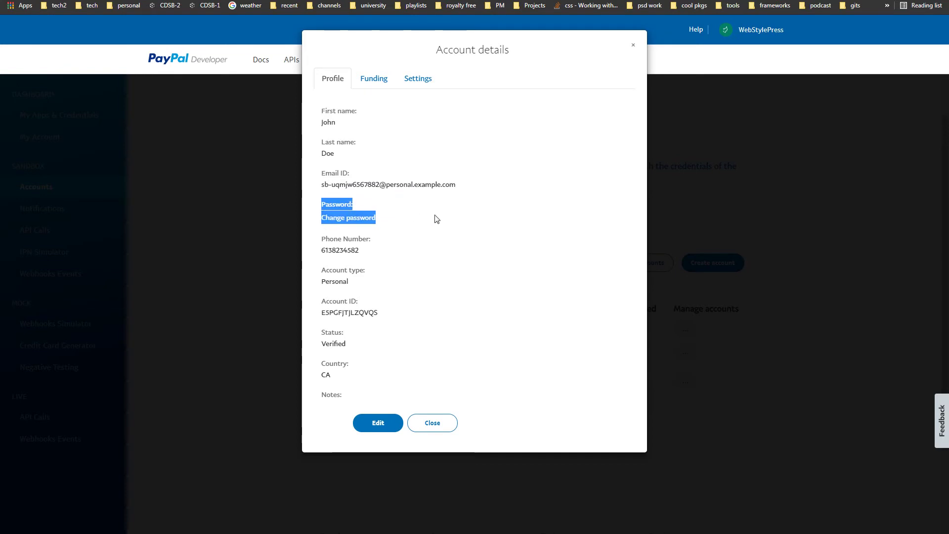
{"action": "left_click", "coordinate": [437, 219]}
{"action": "left_click", "coordinate": [365, 218]}
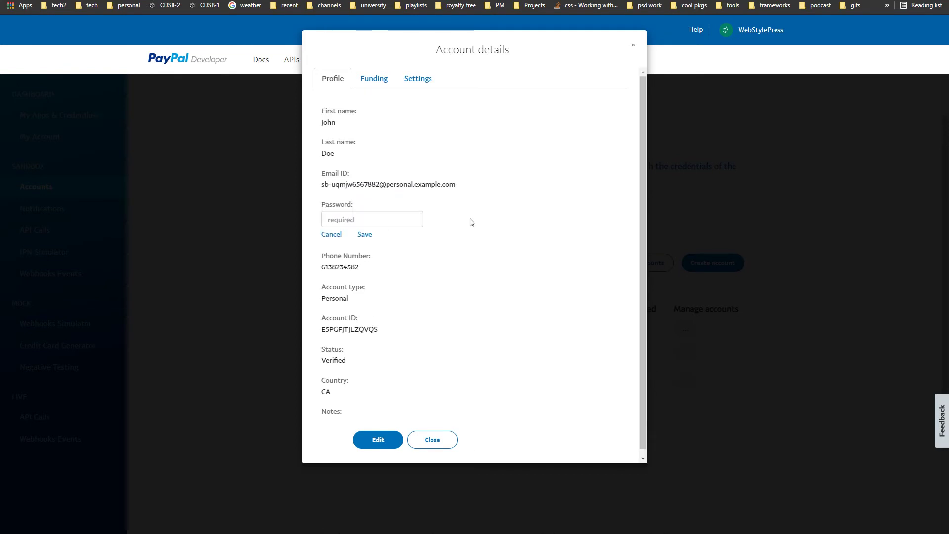
{"action": "left_click", "coordinate": [371, 235]}
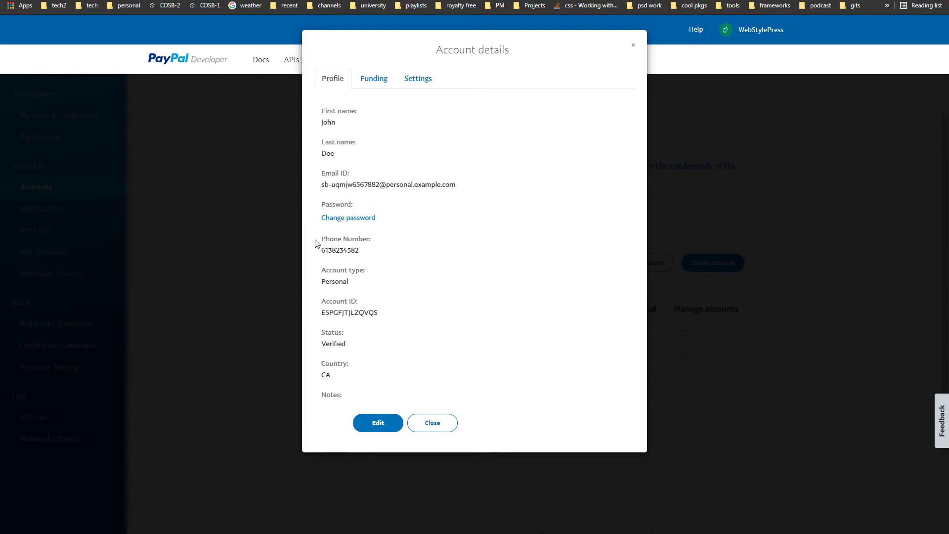
Step: Review the personal account's phone number, account ID and login details, then view its funding
{"action": "left_click_drag", "start_coordinate": [318, 242], "coordinate": [406, 255]}
{"action": "left_click", "coordinate": [404, 257]}
{"action": "left_click_drag", "start_coordinate": [322, 303], "coordinate": [404, 313]}
{"action": "left_click", "coordinate": [411, 317]}
{"action": "left_click_drag", "start_coordinate": [319, 177], "coordinate": [450, 221]}
{"action": "left_click", "coordinate": [449, 220]}
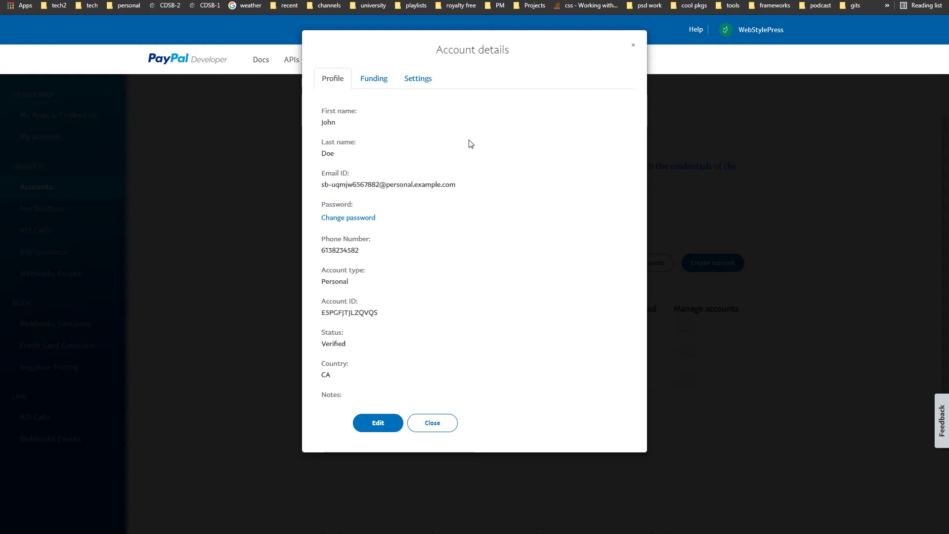
{"action": "left_click", "coordinate": [376, 83]}
Step: Check the personal account's bank, Visa card and 4999.00 CAD balance, then close its details
{"action": "left_click_drag", "start_coordinate": [321, 127], "coordinate": [401, 377]}
{"action": "left_click", "coordinate": [404, 381]}
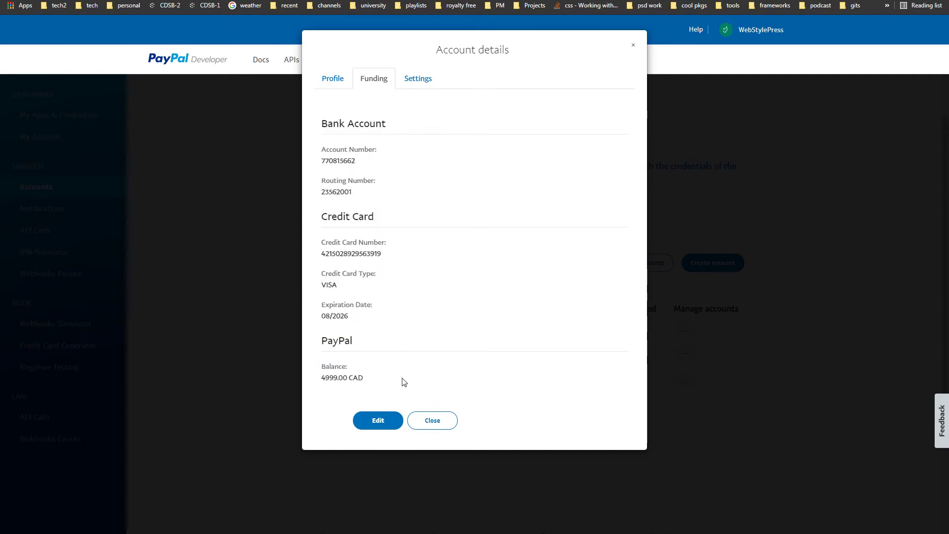
{"action": "left_click", "coordinate": [333, 80]}
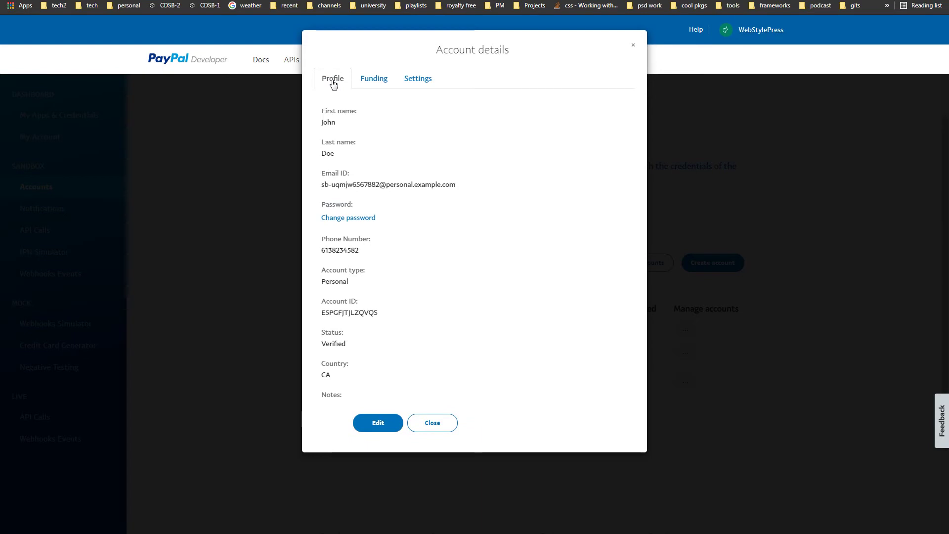
{"action": "key", "text": "Escape"}
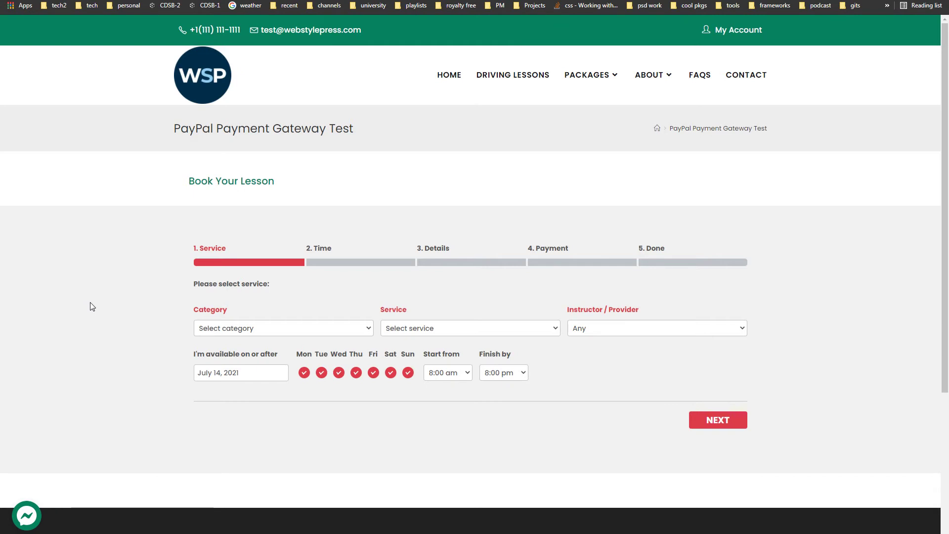
Step: Choose the Driving Lesson category, Class 4 (Restricted) Automatic service, and the July 23, 2:00 pm slot
{"action": "left_click", "coordinate": [295, 328]}
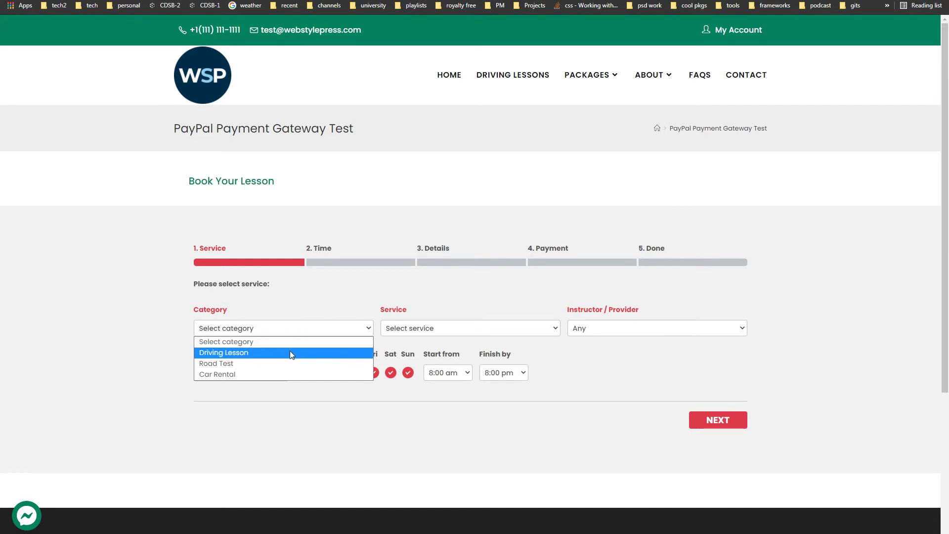
{"action": "left_click", "coordinate": [262, 352]}
{"action": "left_click", "coordinate": [450, 337]}
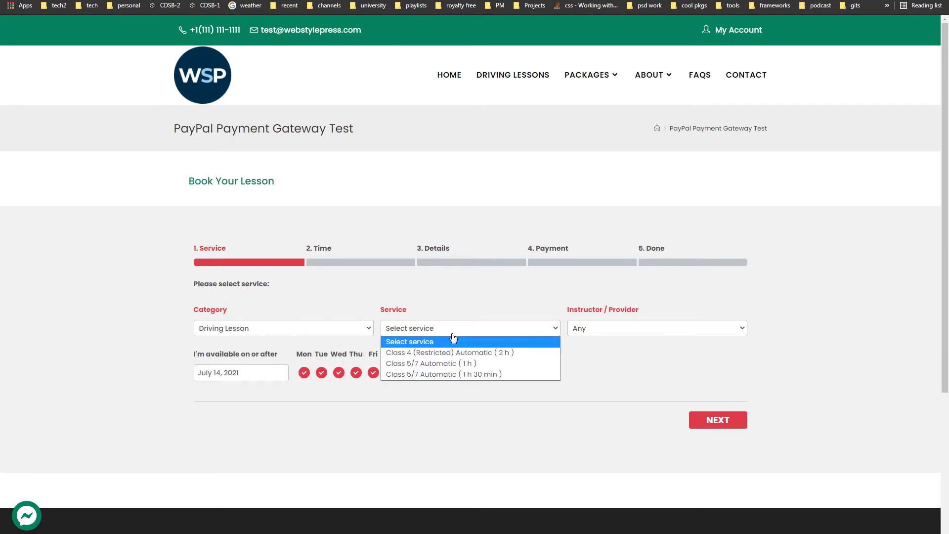
{"action": "left_click", "coordinate": [470, 355]}
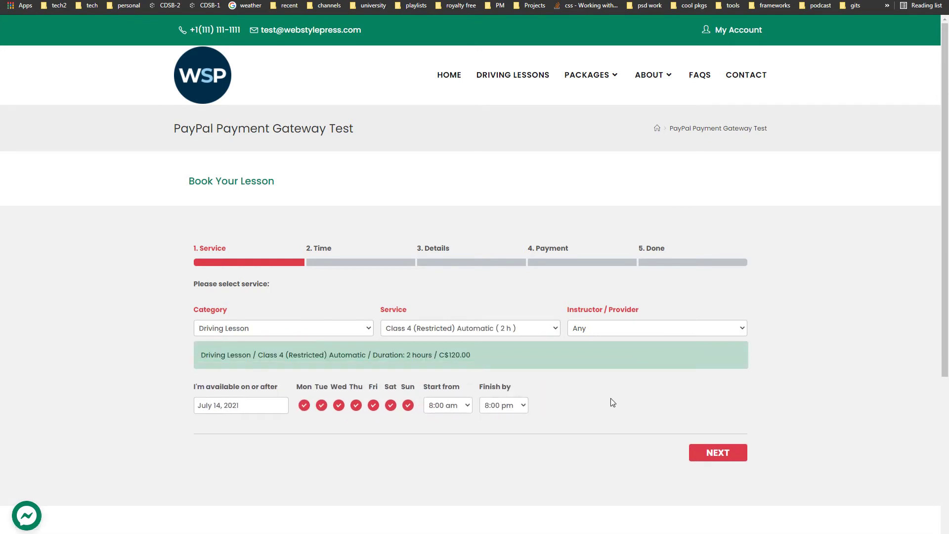
{"action": "left_click", "coordinate": [705, 458]}
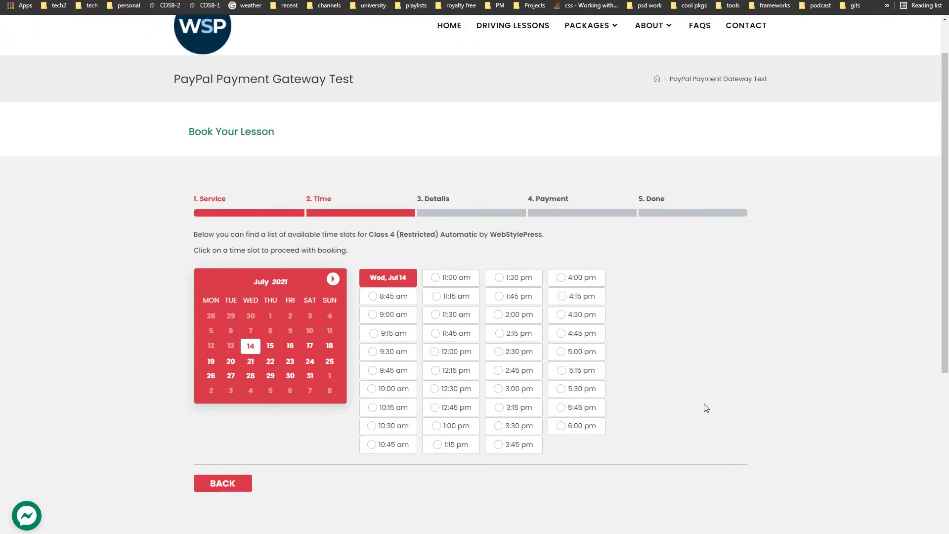
{"action": "left_click", "coordinate": [289, 361]}
{"action": "left_click", "coordinate": [500, 370]}
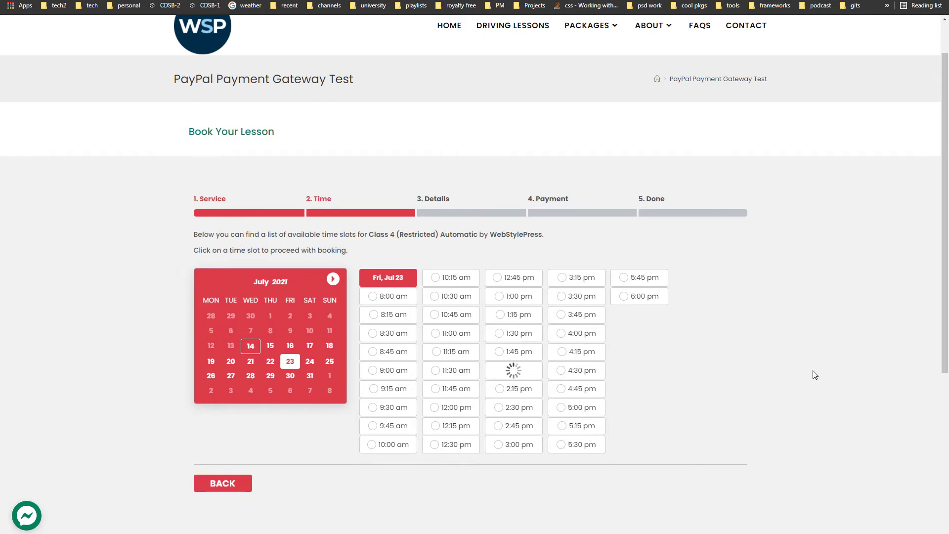
Step: Enter the customer's first and last name in the Details step
{"action": "left_click_drag", "start_coordinate": [946, 212], "coordinate": [944, 318]}
{"action": "key", "text": "Tab"}
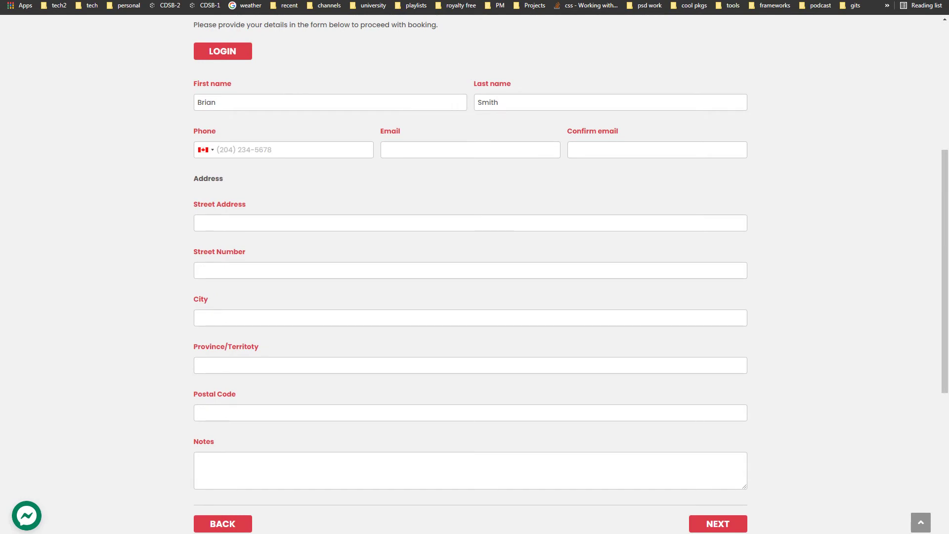
Step: Fill in the customer's phone number, email address and email confirmation
{"action": "left_click", "coordinate": [279, 154]}
{"action": "key", "text": "ctrl+v"}
{"action": "left_click", "coordinate": [626, 149]}
{"action": "key", "text": "ctrl+v"}
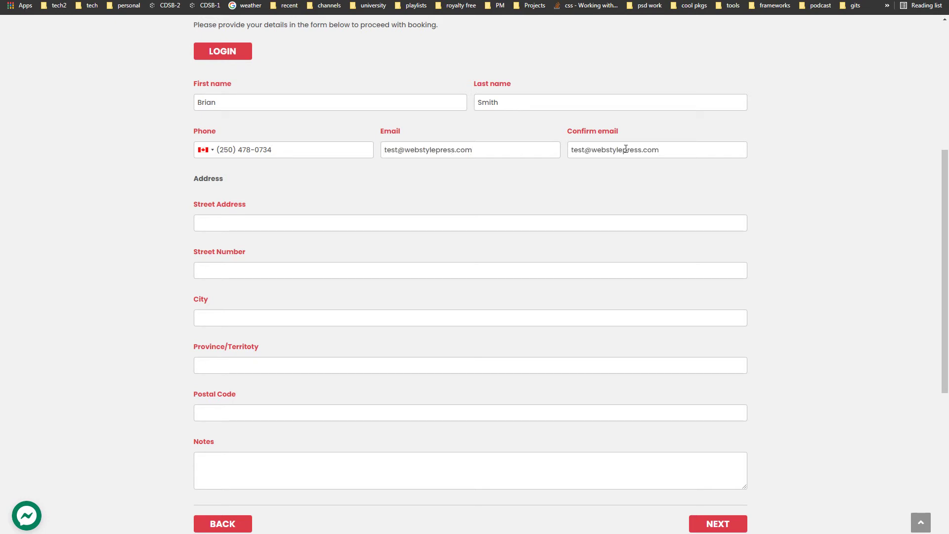
{"action": "left_click", "coordinate": [252, 223]}
Step: Fill the Street Number and City fields using values copied from the street address
{"action": "double_click", "coordinate": [207, 223]}
{"action": "key", "text": "ctrl+c"}
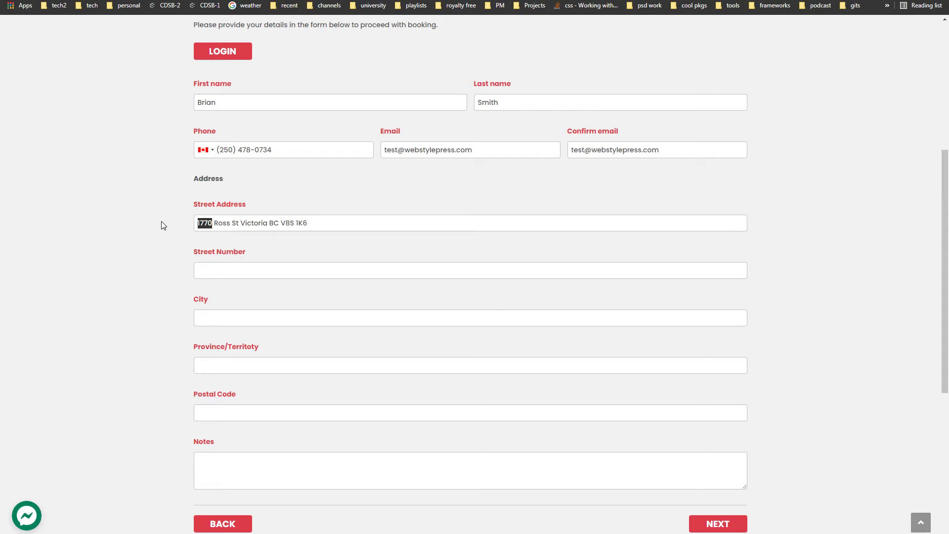
{"action": "left_click", "coordinate": [281, 272]}
{"action": "key", "text": "ctrl+v"}
{"action": "double_click", "coordinate": [261, 225]}
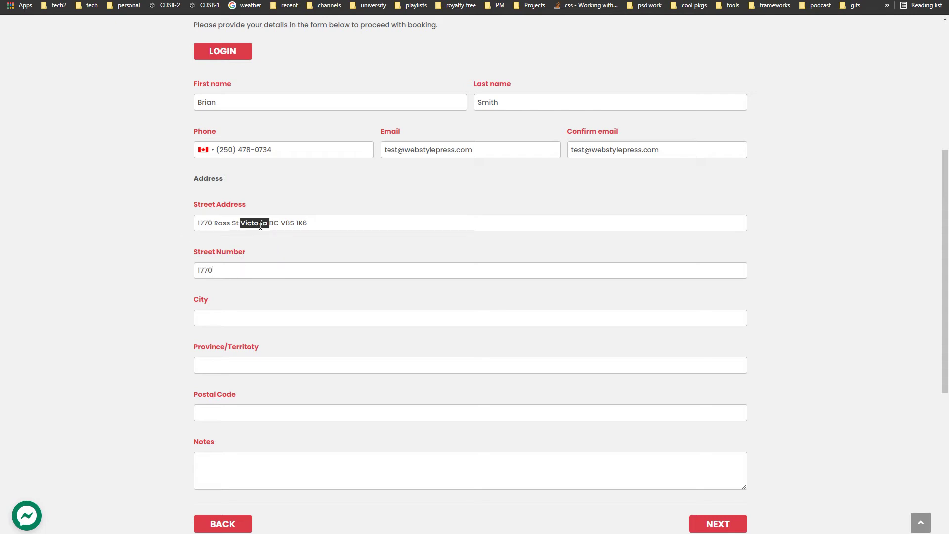
{"action": "key", "text": "ctrl+c"}
{"action": "left_click", "coordinate": [256, 318]}
{"action": "key", "text": "ctrl+v"}
Step: Enter British Columbia as province, move the postal code into its field, and continue to payment
{"action": "type", "text": "British"}
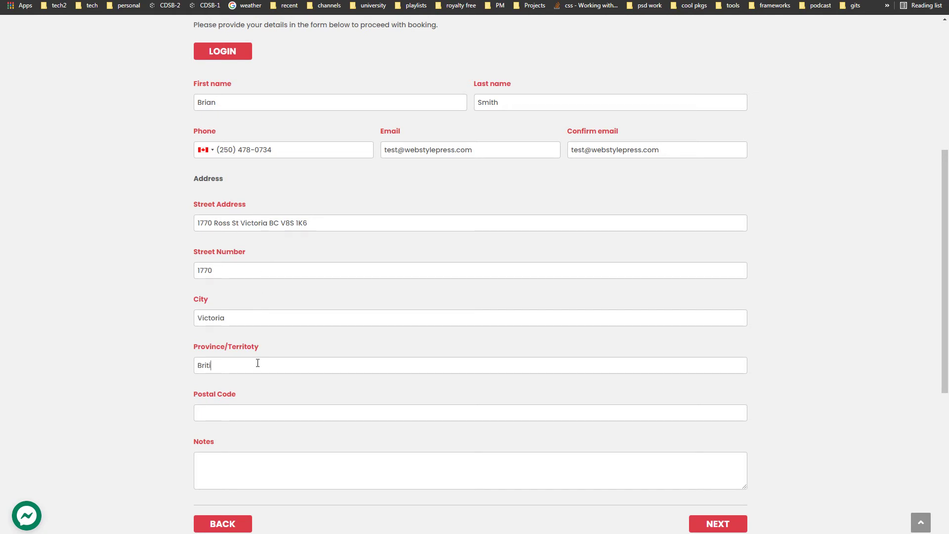
{"action": "type", "text": " Columbia"}
{"action": "left_click_drag", "start_coordinate": [281, 224], "coordinate": [329, 229]}
{"action": "key", "text": "ctrl+x"}
{"action": "key", "text": "ctrl+v"}
{"action": "left_click", "coordinate": [728, 525]}
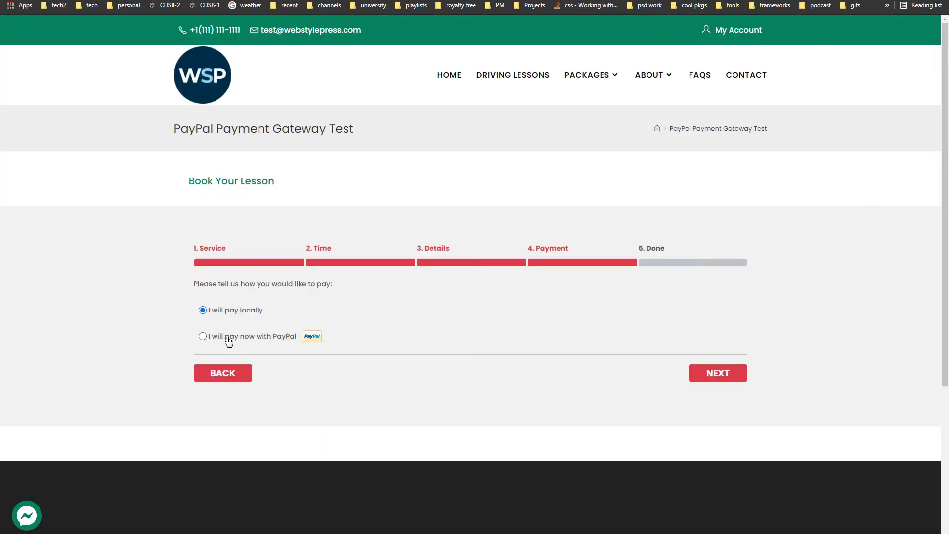
Step: Choose 'I will pay now with PayPal' and continue to PayPal
{"action": "left_click", "coordinate": [248, 342]}
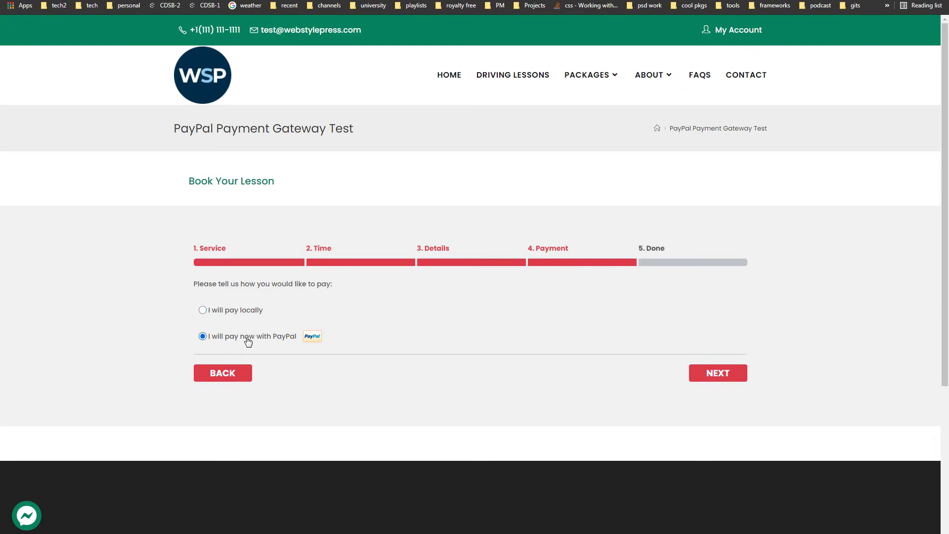
{"action": "left_click", "coordinate": [736, 374]}
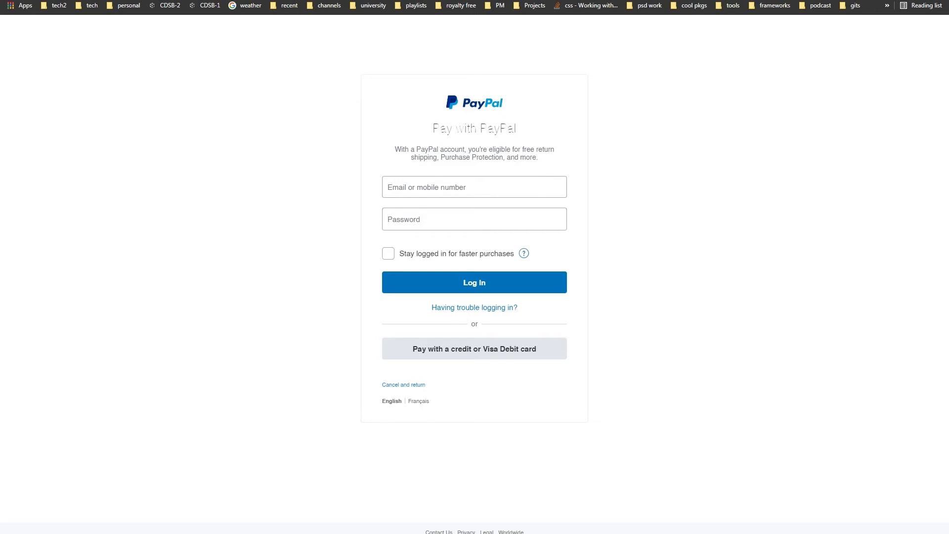
Step: Log in with the sandbox buyer's email and password and pay the $120.00 CAD booking
{"action": "left_click", "coordinate": [443, 192]}
{"action": "type", "text": "@personal.example.com"}
{"action": "left_click", "coordinate": [549, 226]}
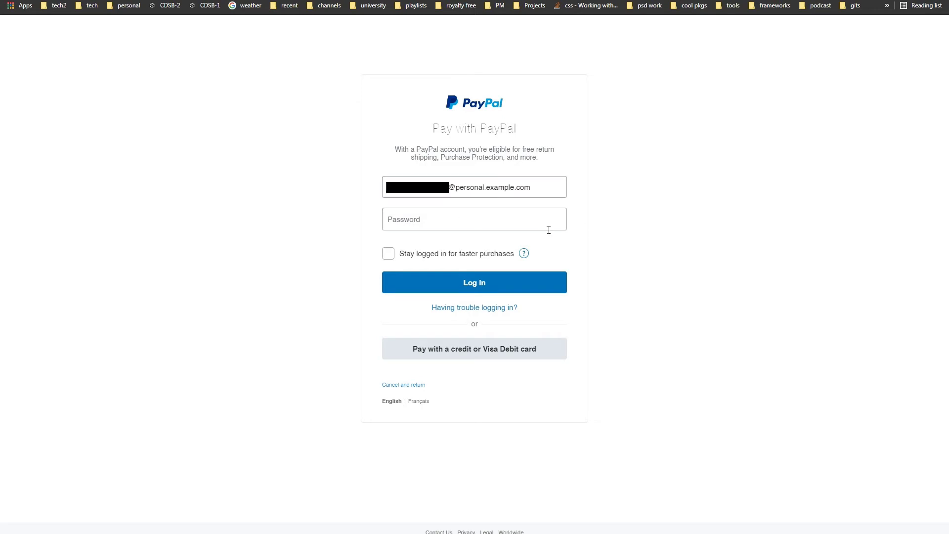
{"action": "type", "text": "********"}
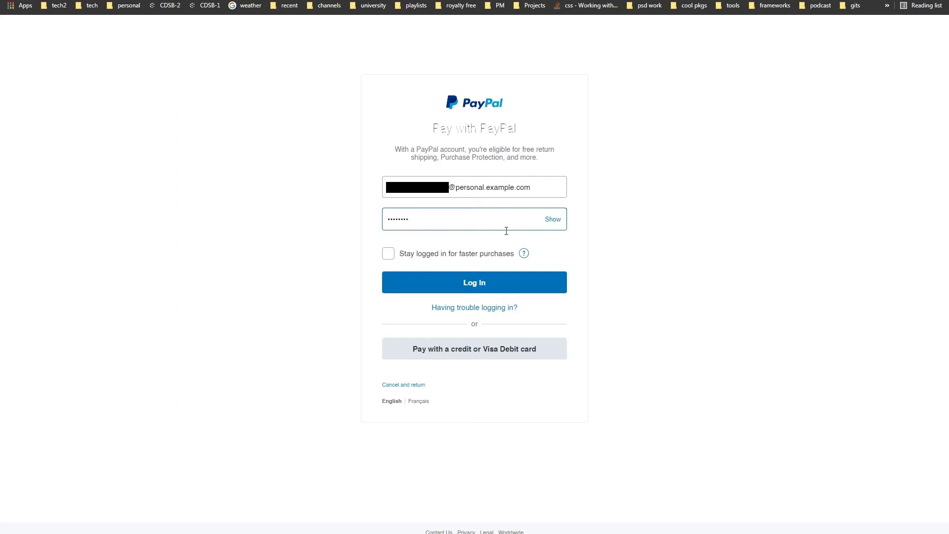
{"action": "left_click", "coordinate": [506, 286]}
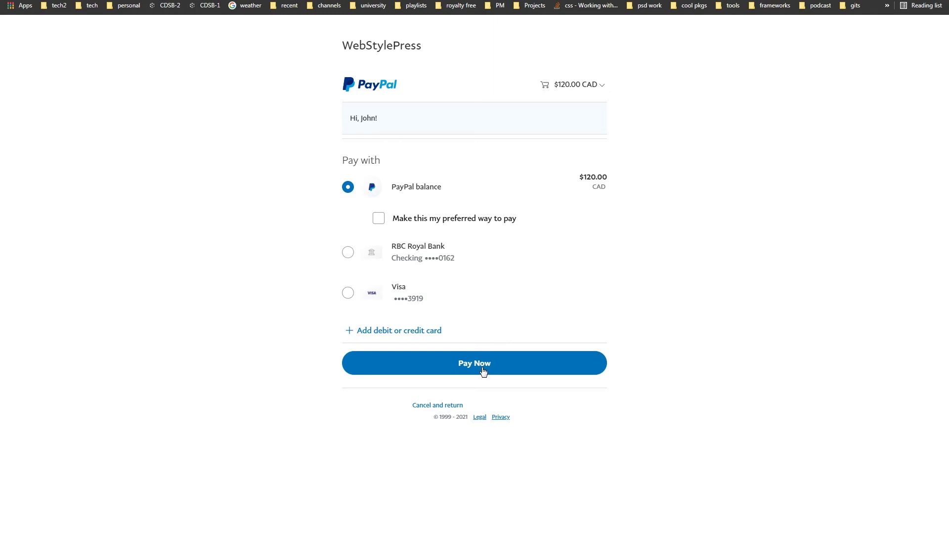
{"action": "left_click", "coordinate": [482, 369]}
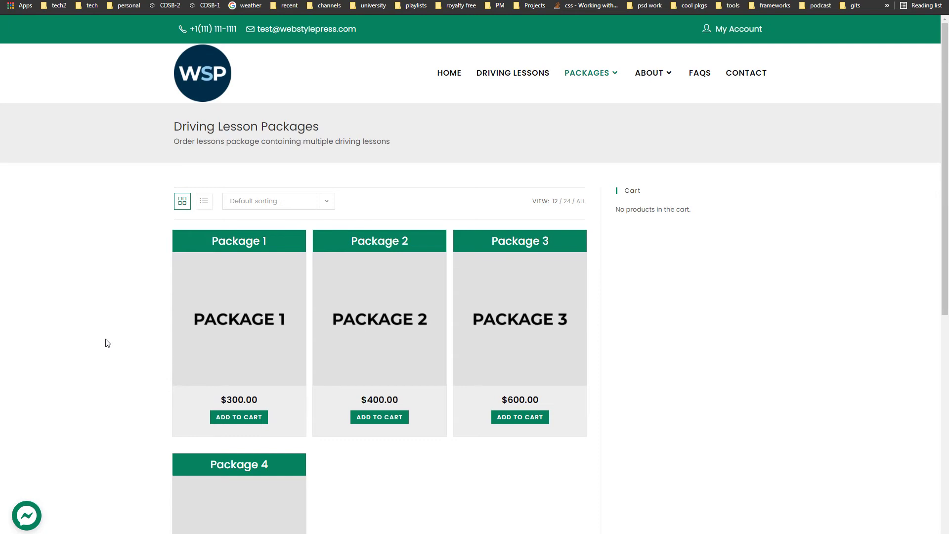
Step: Add Package 1 to the cart, proceed to checkout, and begin the billing first name
{"action": "left_click", "coordinate": [214, 418]}
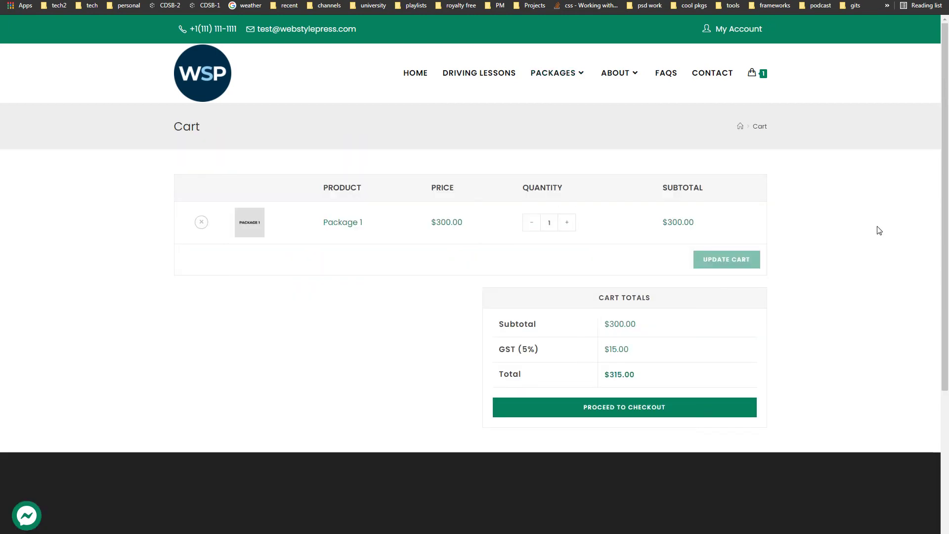
{"action": "left_click", "coordinate": [663, 408]}
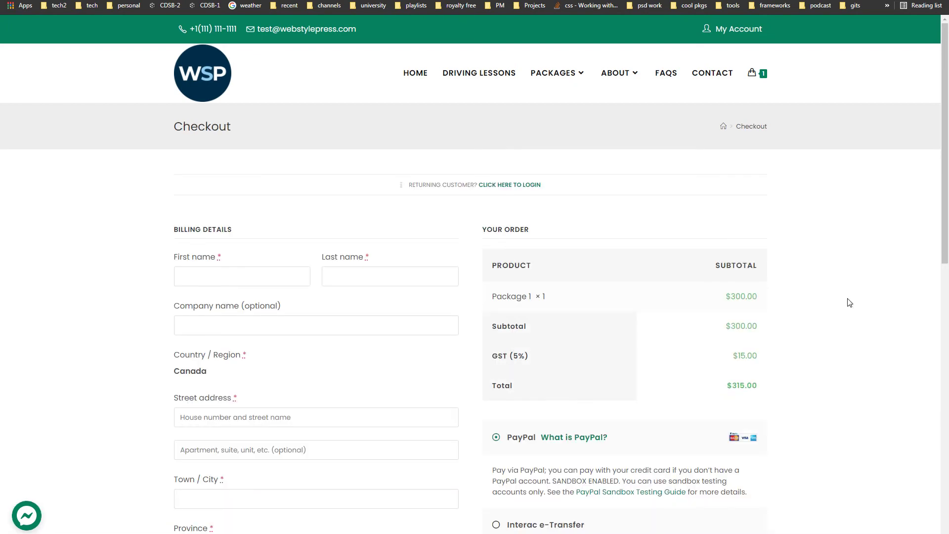
{"action": "scroll", "coordinate": [849, 303], "scroll_direction": "down", "scroll_amount": 1}
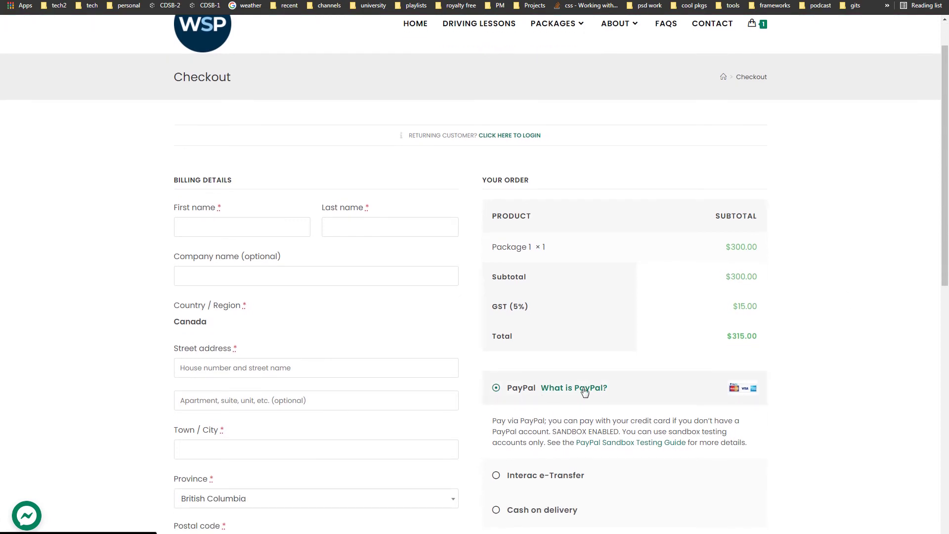
{"action": "left_click", "coordinate": [216, 232]}
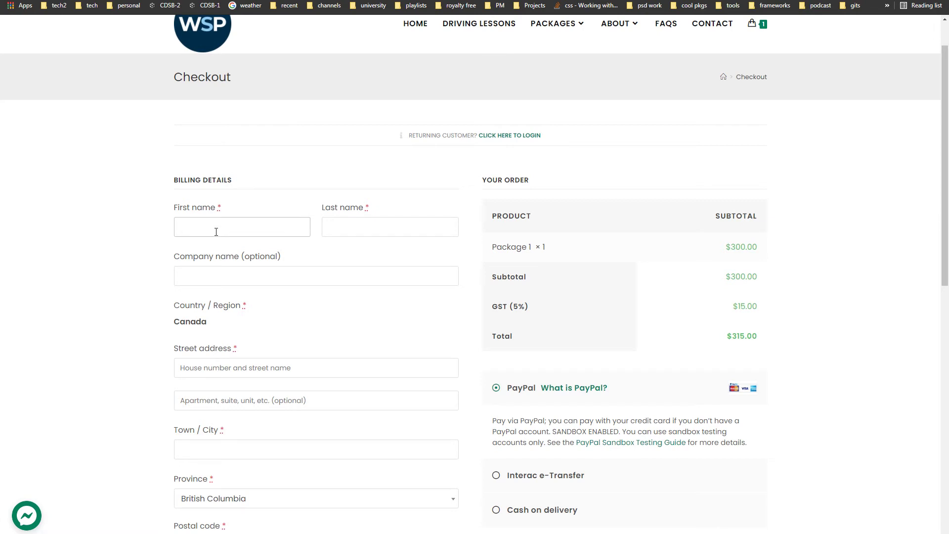
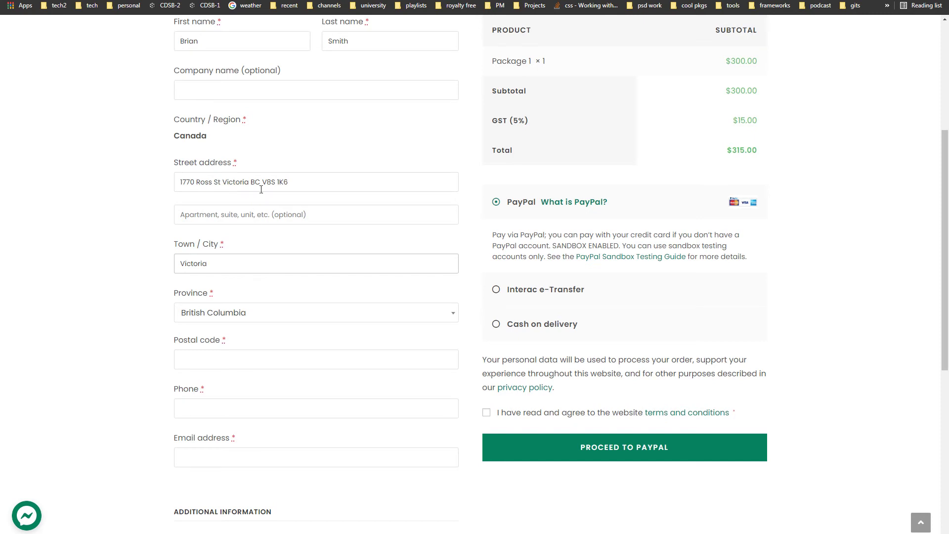
Step: Move the postal code from Street address into Postal code, and paste the phone and email
{"action": "left_click_drag", "start_coordinate": [262, 182], "coordinate": [288, 182]}
{"action": "key", "text": "ctrl+c"}
{"action": "key", "text": "BackSpace"}
{"action": "left_click", "coordinate": [263, 356]}
{"action": "key", "text": "ctrl+v"}
{"action": "left_click", "coordinate": [219, 411]}
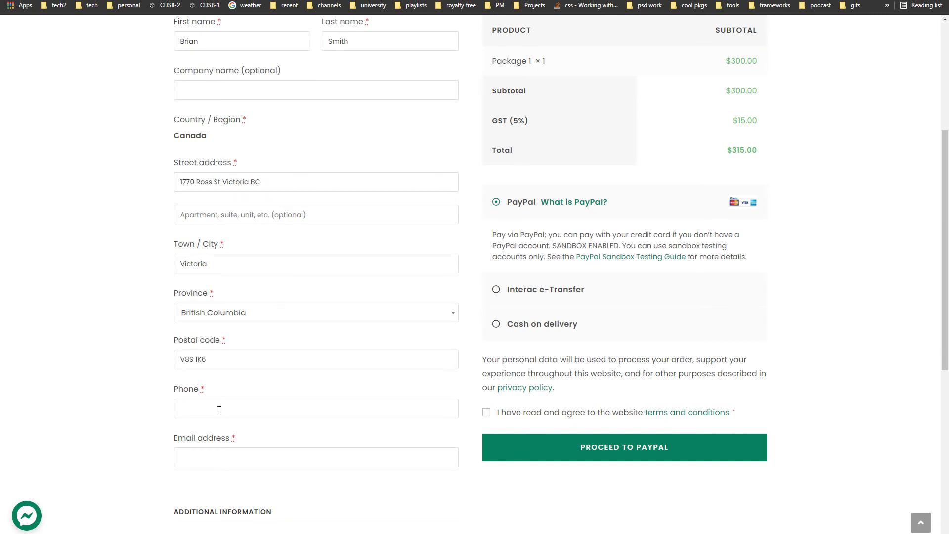
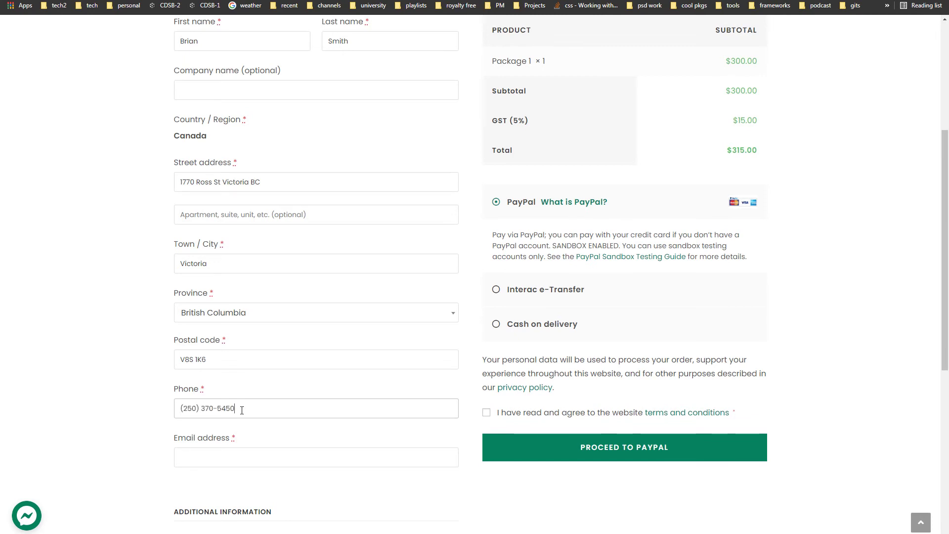
{"action": "left_click_drag", "start_coordinate": [242, 410], "coordinate": [135, 410]}
{"action": "left_click", "coordinate": [375, 457]}
{"action": "key", "text": "ctrl+v"}
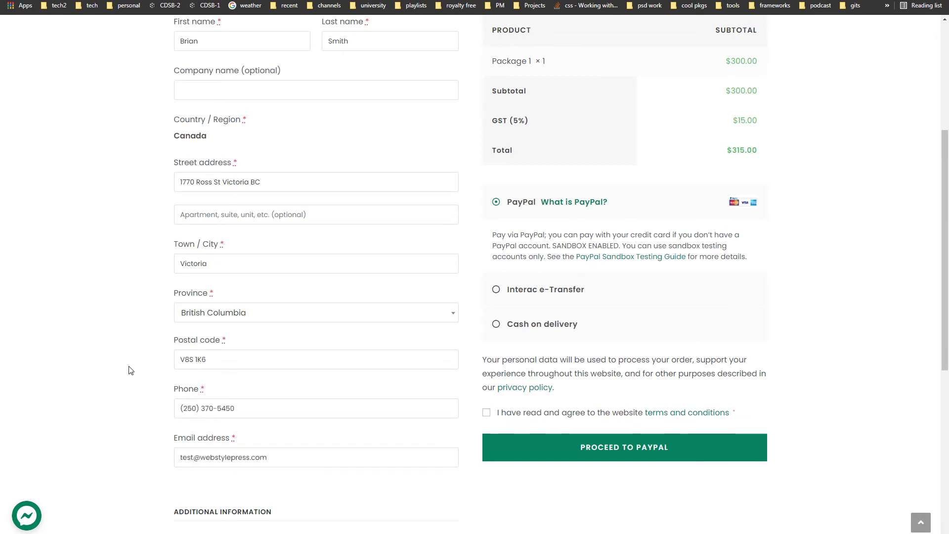
Step: Accept the website terms and conditions and submit the order to PayPal
{"action": "scroll", "coordinate": [129, 369], "scroll_direction": "up", "scroll_amount": 5}
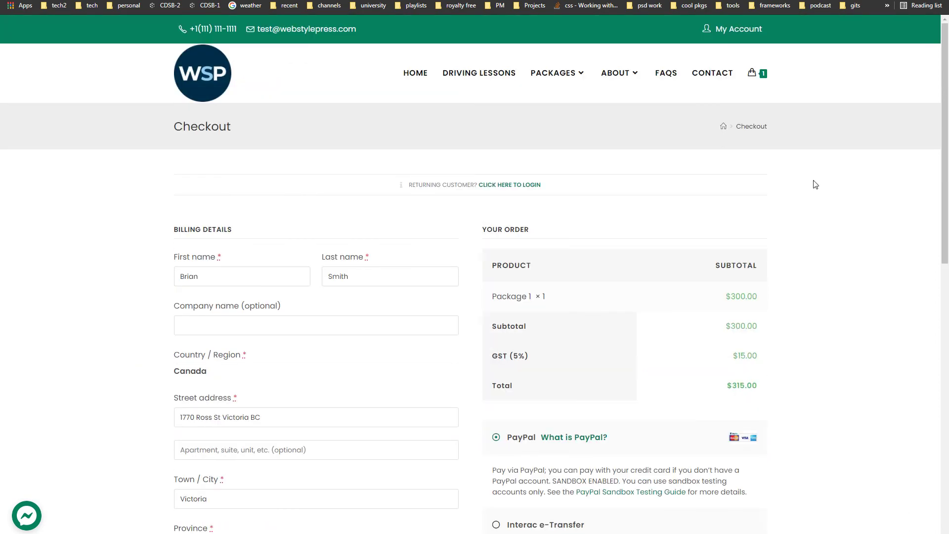
{"action": "left_click_drag", "start_coordinate": [943, 144], "coordinate": [940, 246]}
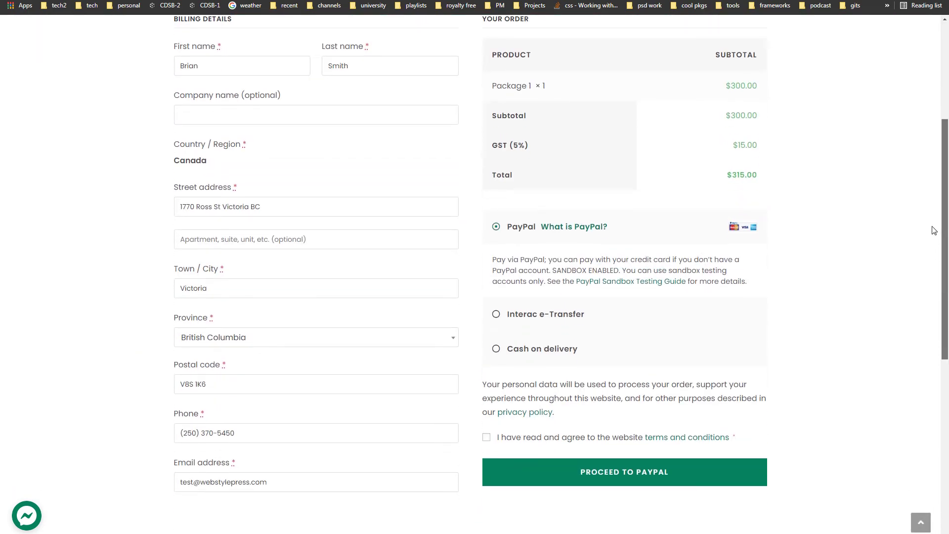
{"action": "left_click", "coordinate": [487, 438]}
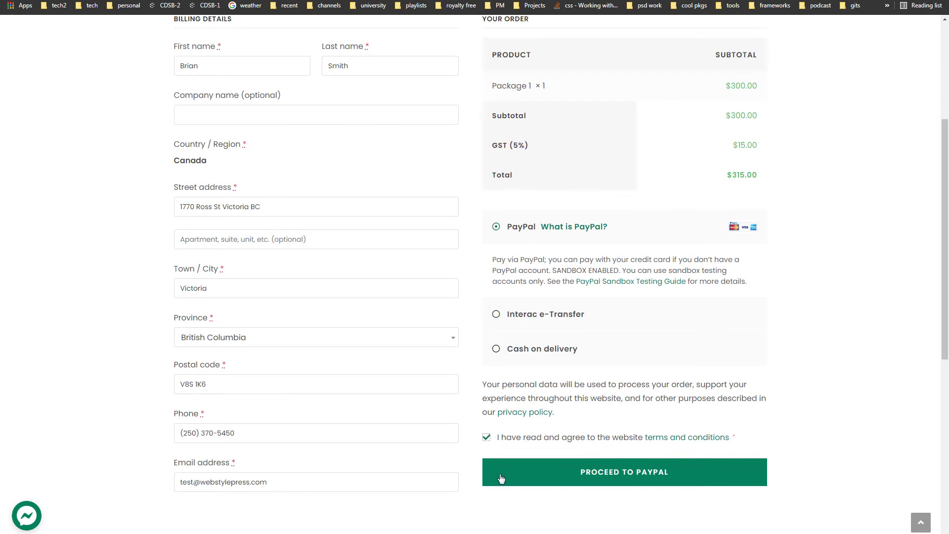
{"action": "left_click", "coordinate": [679, 472]}
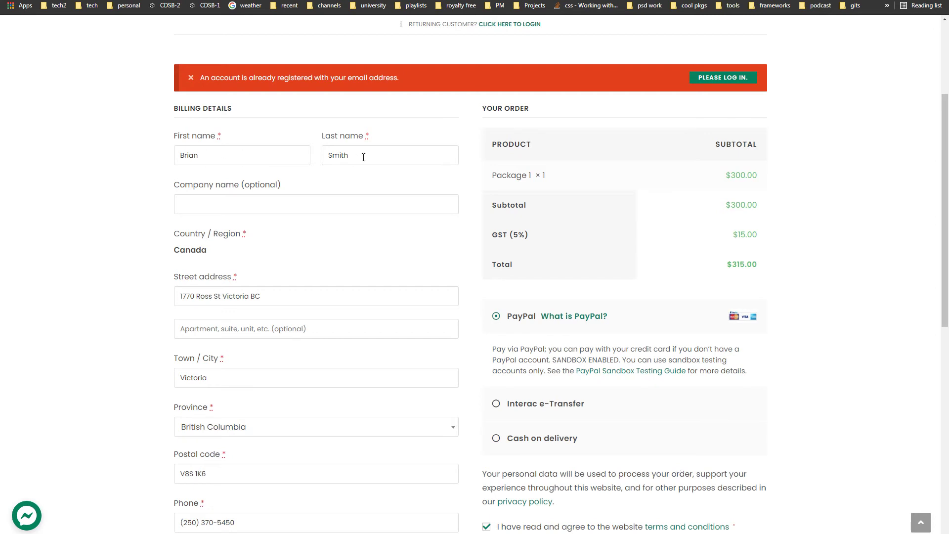
Step: Replace the billing first name, append 'ing' to the email address, and resubmit to PayPal
{"action": "left_click_drag", "start_coordinate": [199, 155], "coordinate": [144, 157]}
{"action": "type", "text": "CW"}
{"action": "left_click", "coordinate": [133, 256]}
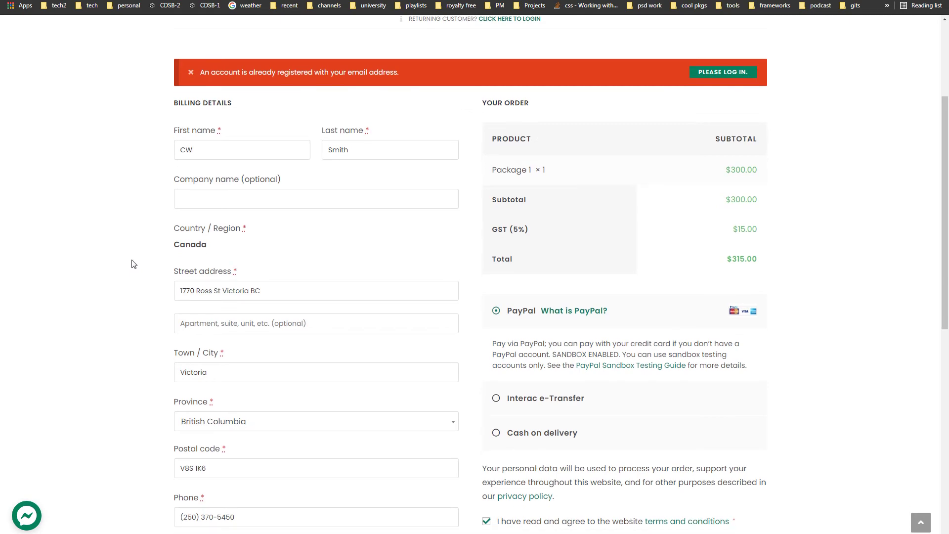
{"action": "scroll", "coordinate": [134, 259], "scroll_direction": "down", "scroll_amount": 5}
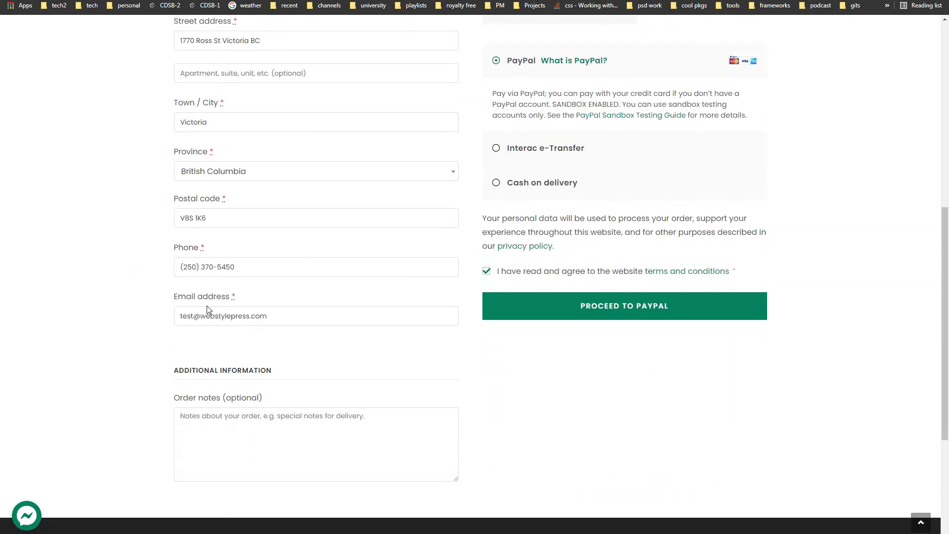
{"action": "left_click", "coordinate": [196, 316]}
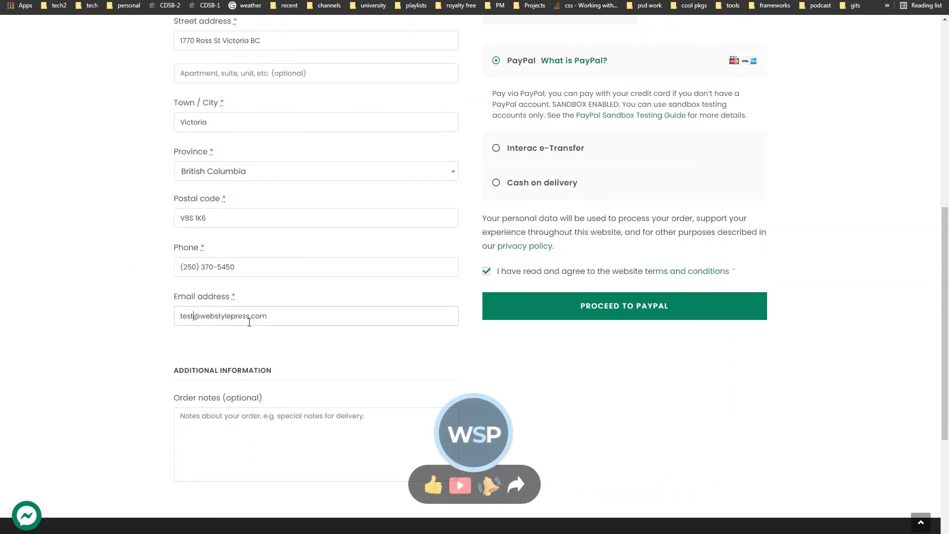
{"action": "type", "text": "ing"}
{"action": "left_click", "coordinate": [583, 306]}
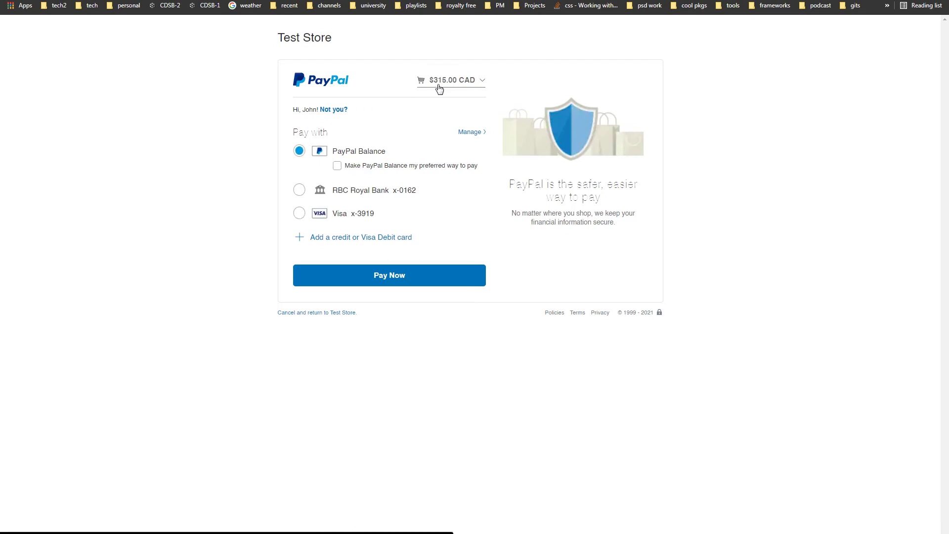
Step: Pay the $315.00 CAD from the PayPal balance, review the receipt, and return to the merchant
{"action": "left_click", "coordinate": [401, 275]}
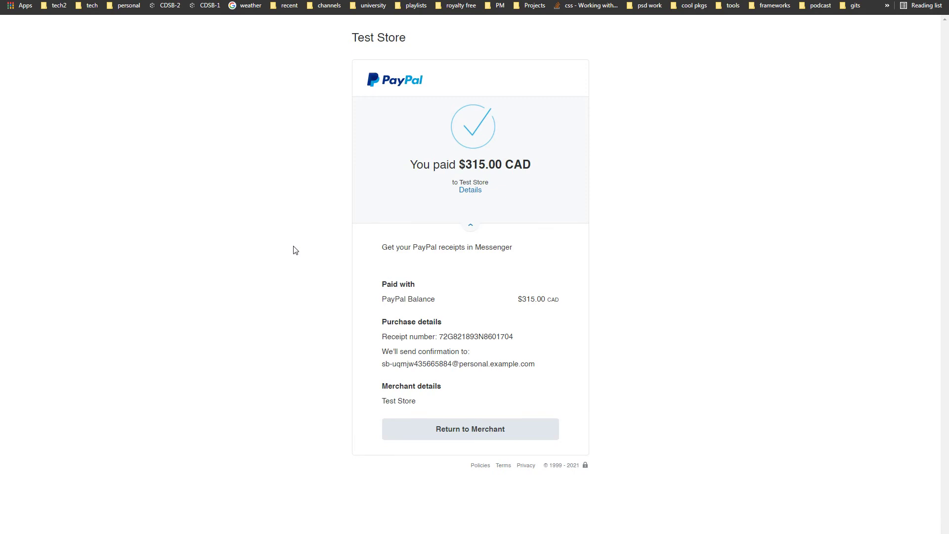
{"action": "left_click_drag", "start_coordinate": [382, 352], "coordinate": [493, 352]}
{"action": "left_click", "coordinate": [421, 362]}
{"action": "left_click_drag", "start_coordinate": [383, 364], "coordinate": [551, 367]}
{"action": "left_click", "coordinate": [551, 366]}
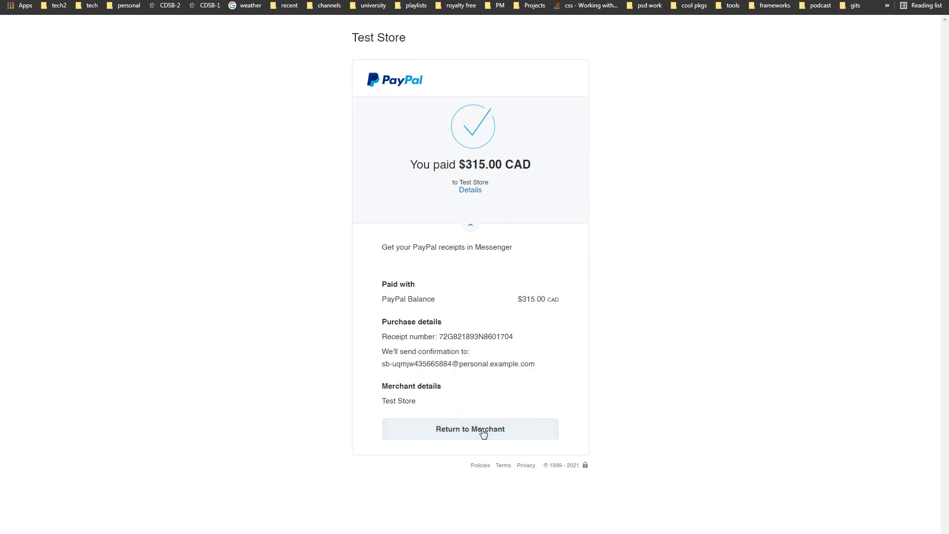
{"action": "left_click", "coordinate": [458, 433]}
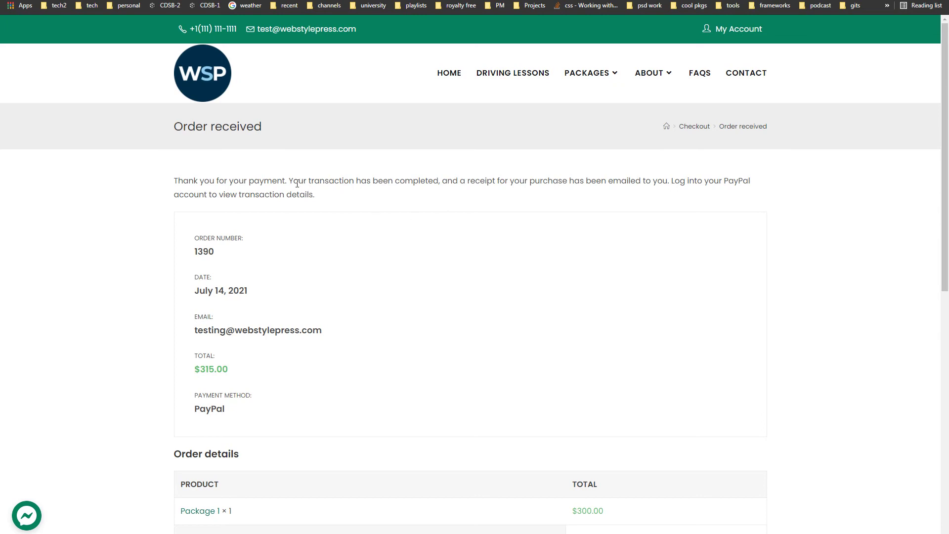
Step: Read through the Order received thank-you message and its advice to check PayPal transaction details
{"action": "triple_click", "coordinate": [411, 182]}
{"action": "left_click", "coordinate": [470, 181]}
{"action": "left_click_drag", "start_coordinate": [613, 180], "coordinate": [644, 180]}
{"action": "left_click", "coordinate": [645, 180]}
{"action": "left_click_drag", "start_coordinate": [672, 179], "coordinate": [758, 181]}
{"action": "left_click", "coordinate": [223, 180]}
{"action": "left_click_drag", "start_coordinate": [175, 196], "coordinate": [334, 197]}
{"action": "left_click", "coordinate": [194, 231]}
{"action": "left_click_drag", "start_coordinate": [941, 166], "coordinate": [859, 217]}
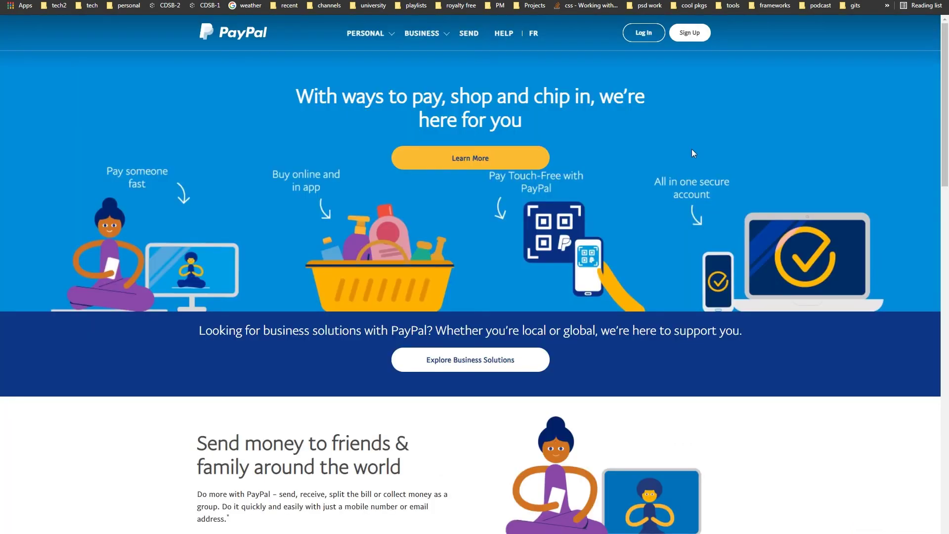
Step: Log in to the PayPal business account with the saved password and open Account Settings
{"action": "left_click", "coordinate": [646, 37]}
{"action": "left_click", "coordinate": [450, 158]}
{"action": "key", "text": "ctrl+v"}
{"action": "left_click", "coordinate": [659, 162]}
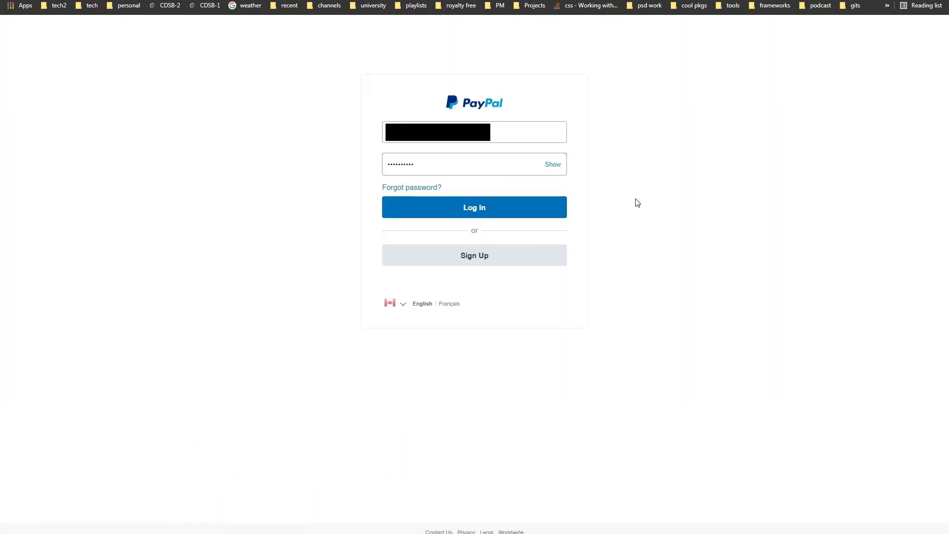
{"action": "left_click", "coordinate": [433, 208]}
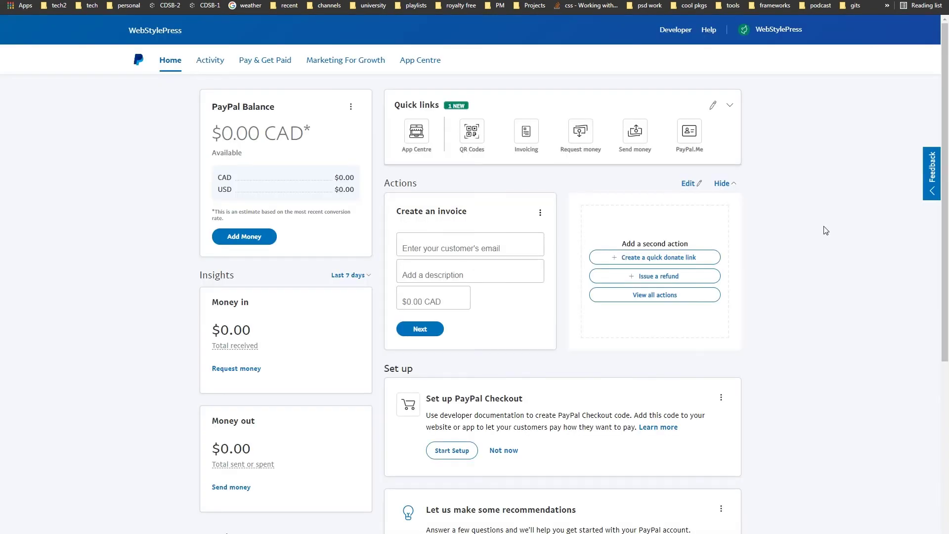
{"action": "left_click", "coordinate": [773, 30]}
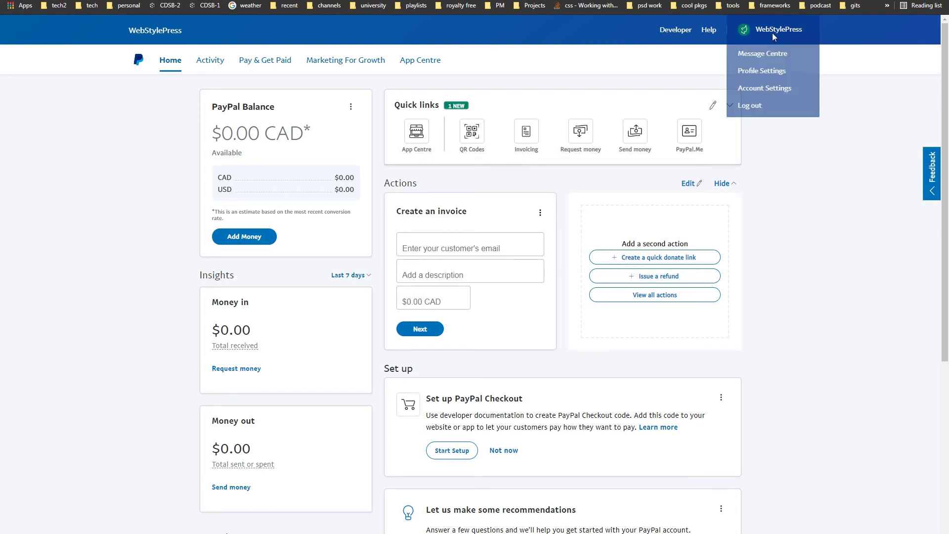
{"action": "left_click", "coordinate": [768, 93]}
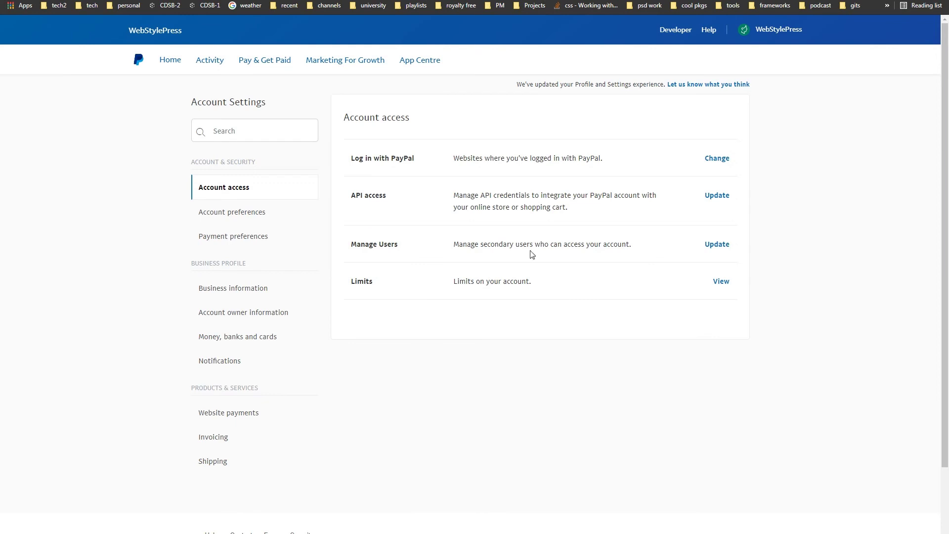
Step: Search the account settings for 'api', clear it, and open the API access page via Update
{"action": "left_click_drag", "start_coordinate": [353, 196], "coordinate": [398, 198]}
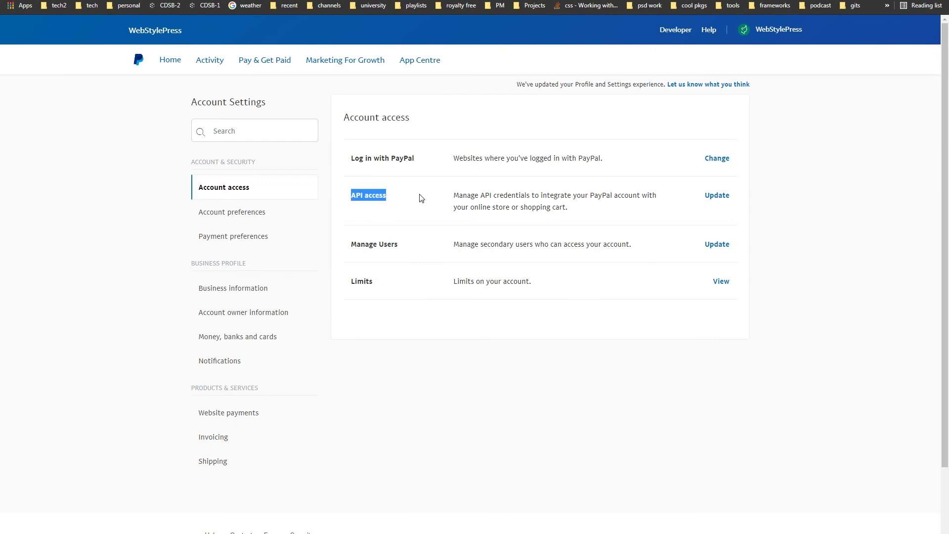
{"action": "left_click_drag", "start_coordinate": [460, 193], "coordinate": [656, 207]}
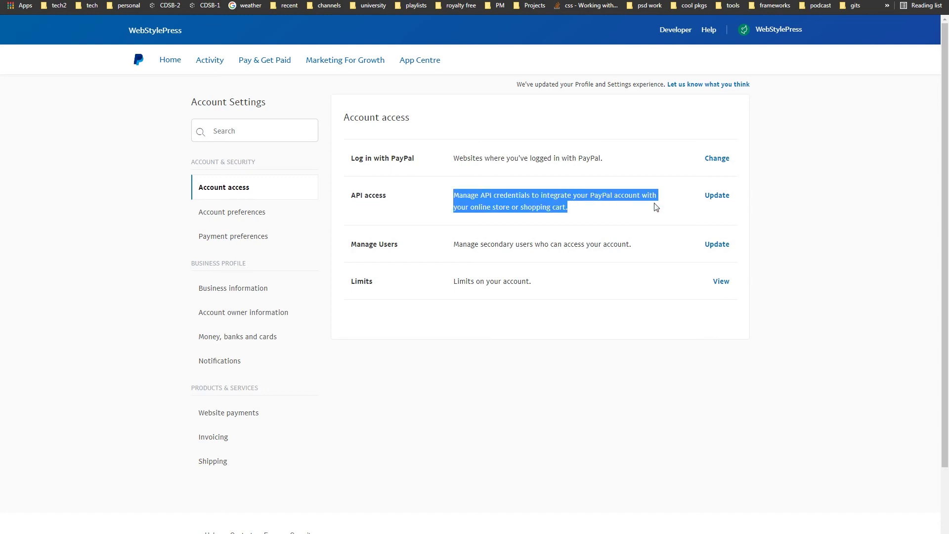
{"action": "left_click", "coordinate": [284, 135]}
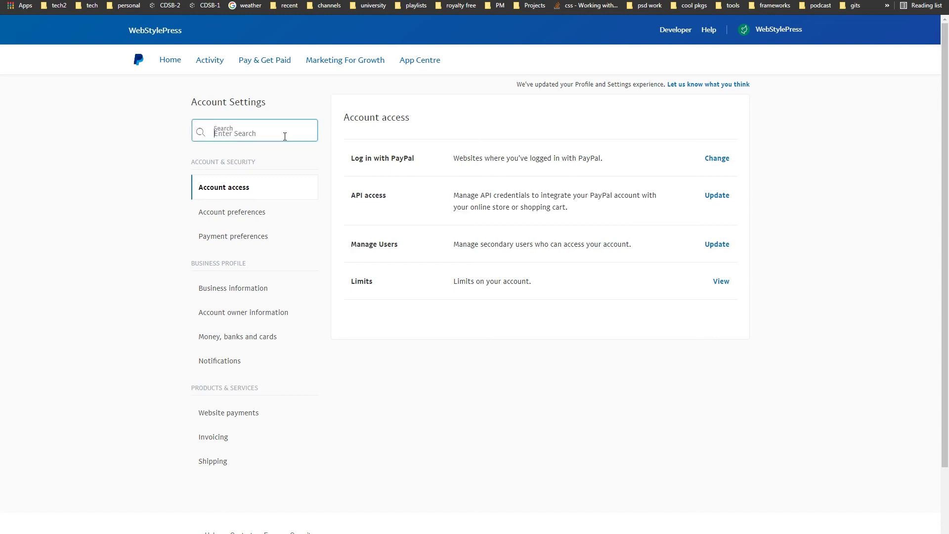
{"action": "type", "text": "api"}
{"action": "key", "text": "Return"}
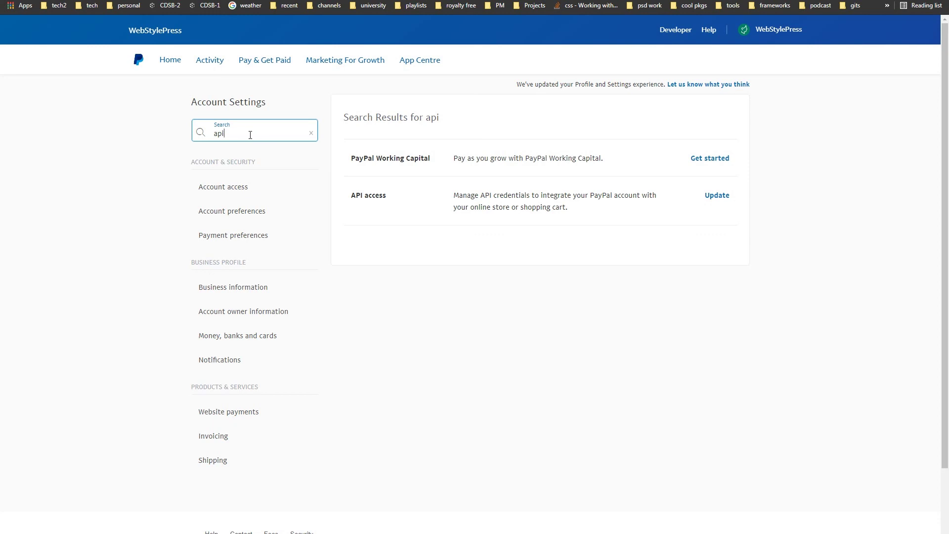
{"action": "left_click", "coordinate": [311, 133]}
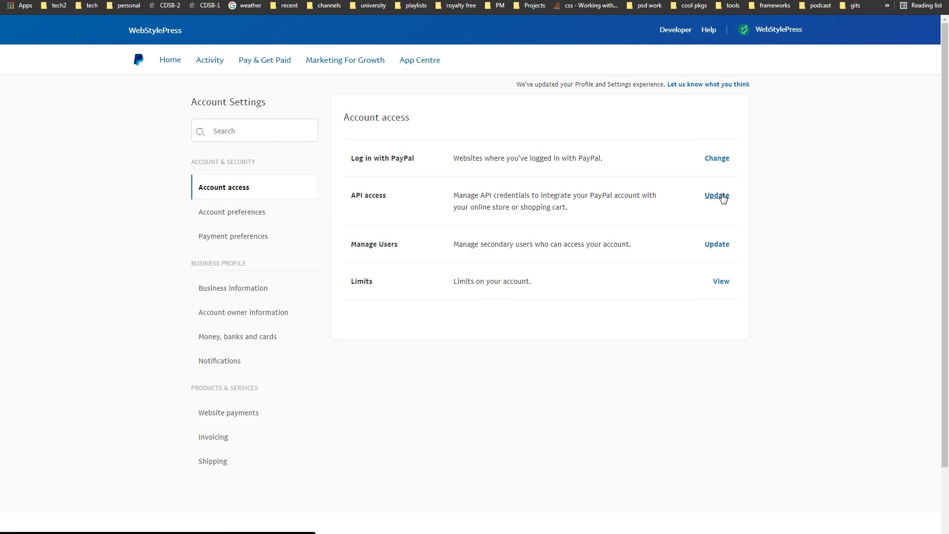
{"action": "left_click", "coordinate": [717, 196]}
{"action": "scroll", "coordinate": [834, 259], "scroll_direction": "down", "scroll_amount": 3}
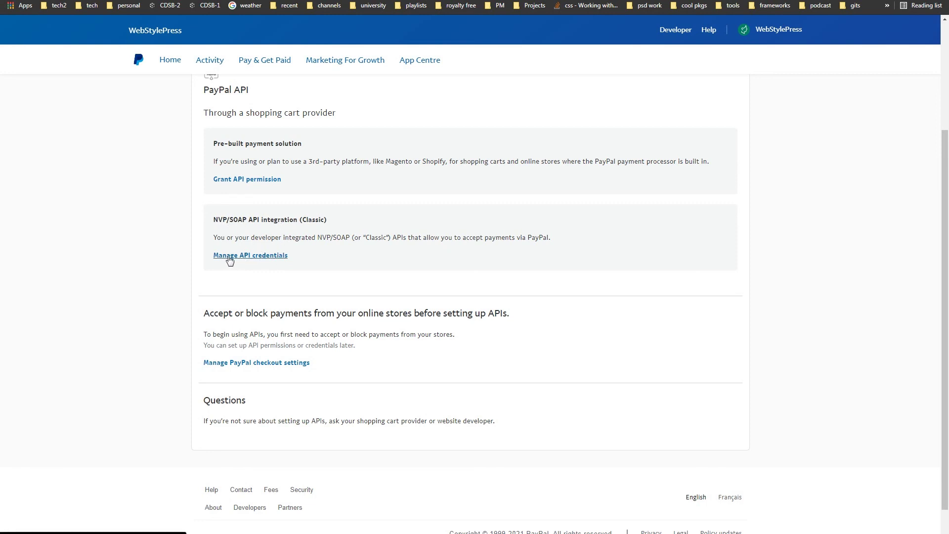
Step: Open Manage API credentials and review the Request API Credentials page's username and signature elements
{"action": "left_click", "coordinate": [274, 260]}
{"action": "left_click_drag", "start_coordinate": [198, 108], "coordinate": [351, 105]}
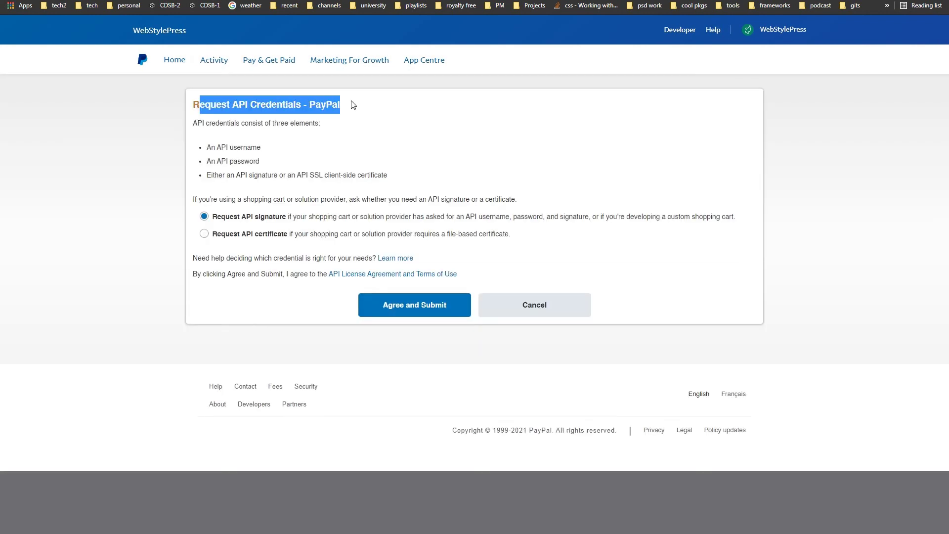
{"action": "left_click", "coordinate": [350, 105]}
{"action": "left_click_drag", "start_coordinate": [193, 124], "coordinate": [310, 125]}
{"action": "left_click", "coordinate": [310, 125]}
{"action": "left_click_drag", "start_coordinate": [220, 148], "coordinate": [270, 164]}
{"action": "left_click", "coordinate": [267, 186]}
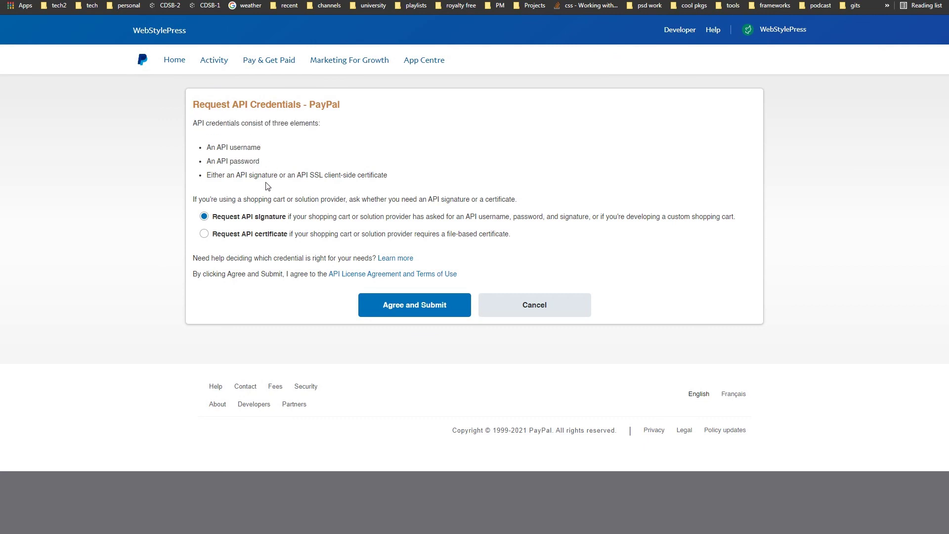
{"action": "left_click_drag", "start_coordinate": [237, 175], "coordinate": [389, 174]}
{"action": "left_click", "coordinate": [390, 174]}
Step: Uncheck Enable PayPal sandbox in the WooCommerce PayPal Standard settings
{"action": "left_click_drag", "start_coordinate": [221, 148], "coordinate": [255, 173]}
{"action": "left_click", "coordinate": [281, 176]}
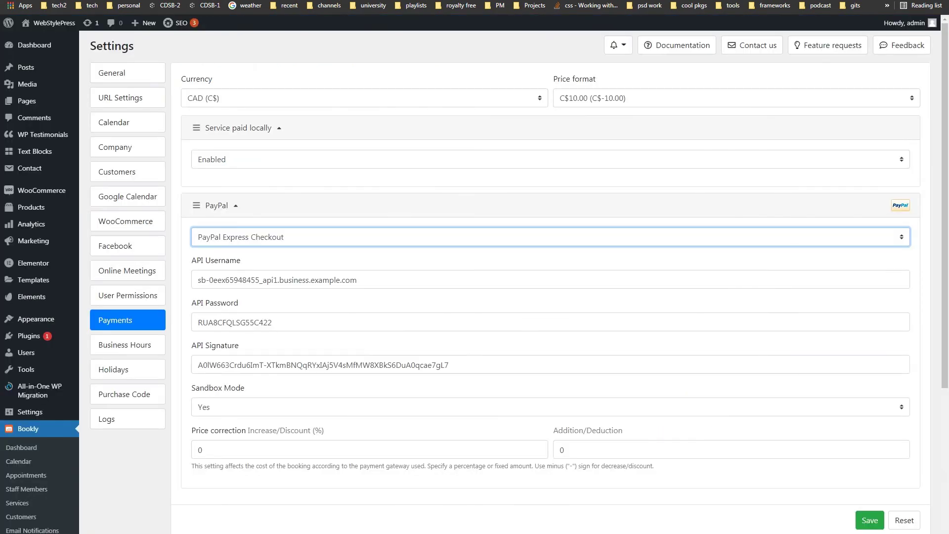
{"action": "left_click", "coordinate": [263, 409]}
{"action": "left_click", "coordinate": [263, 408]}
{"action": "left_click", "coordinate": [264, 409]}
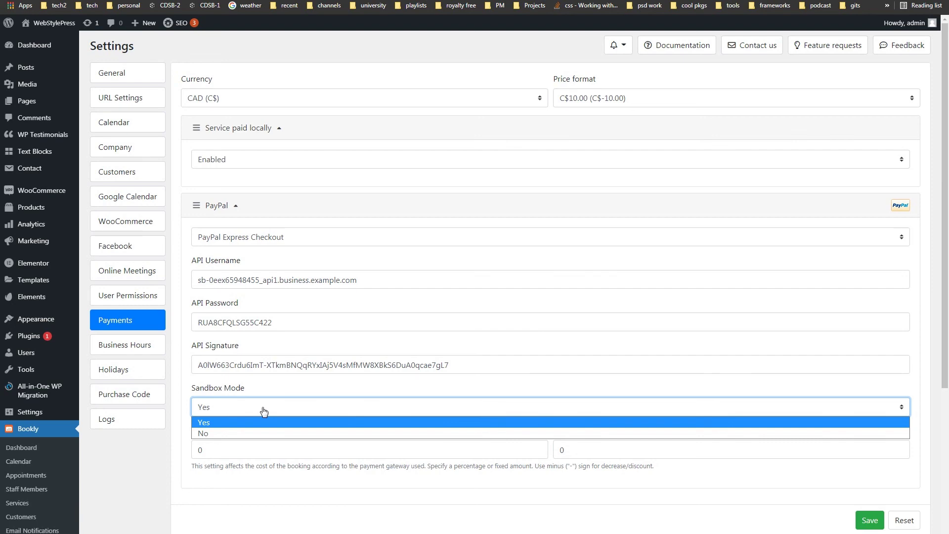
{"action": "left_click", "coordinate": [264, 409]}
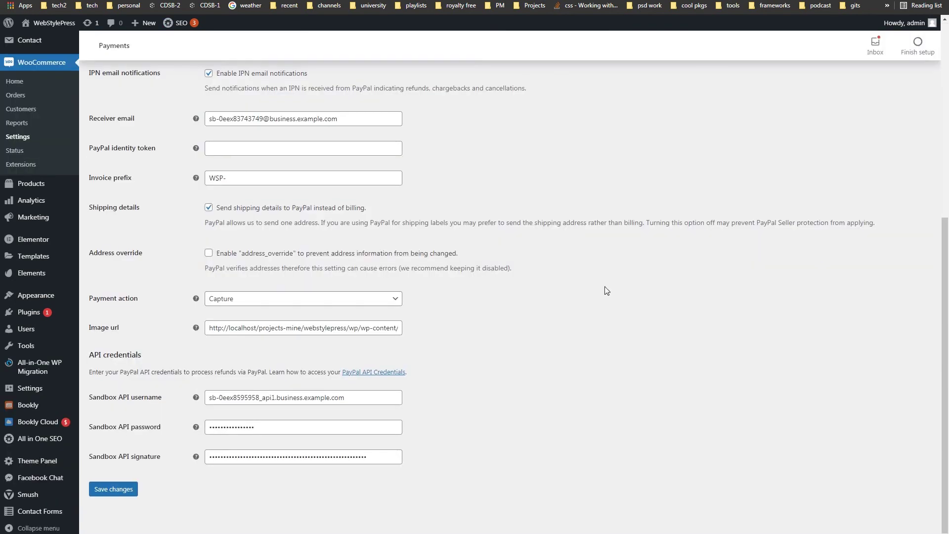
{"action": "scroll", "coordinate": [604, 287], "scroll_direction": "up", "scroll_amount": 6}
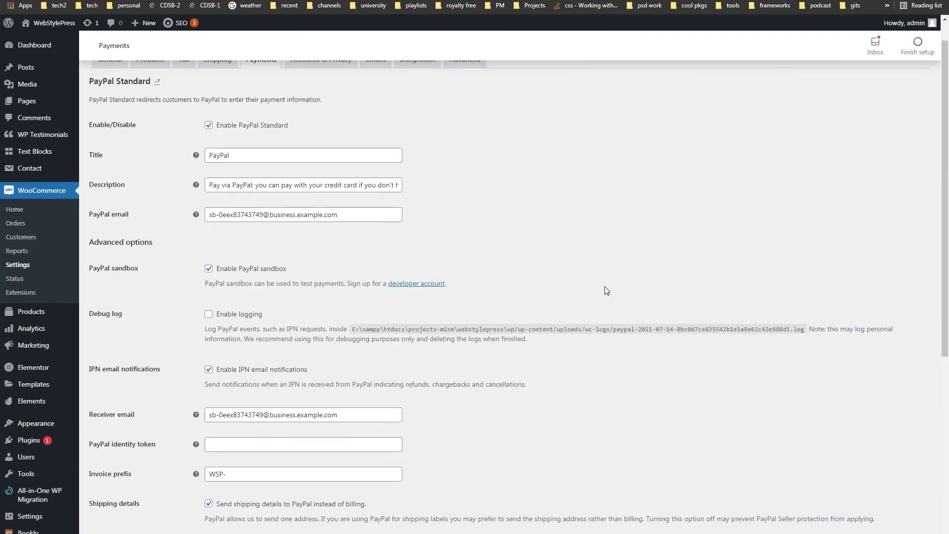
{"action": "left_click", "coordinate": [209, 269]}
Step: Set Bookly's PayPal Sandbox Mode from Yes to No
{"action": "scroll", "coordinate": [615, 295], "scroll_direction": "down", "scroll_amount": 6}
{"action": "left_click", "coordinate": [230, 395]}
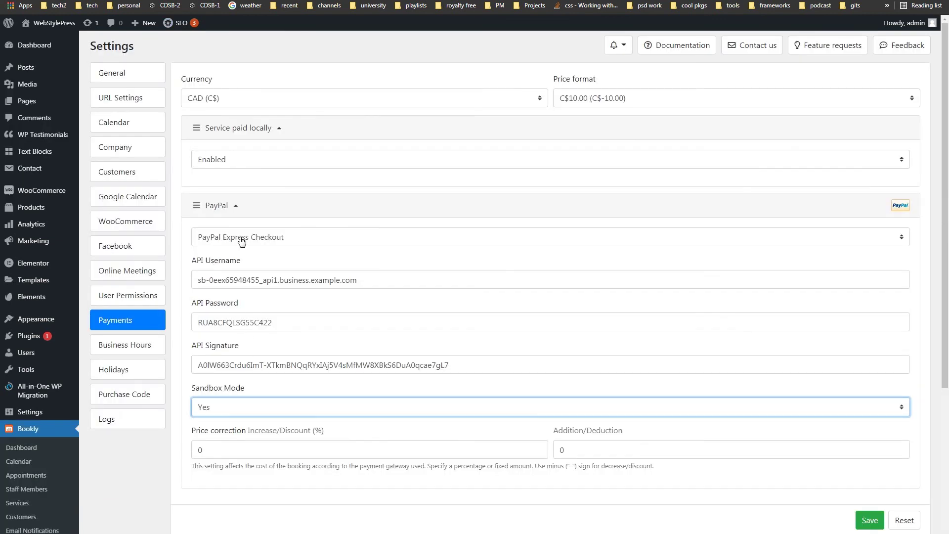
{"action": "left_click", "coordinate": [244, 412]}
{"action": "left_click", "coordinate": [242, 430]}
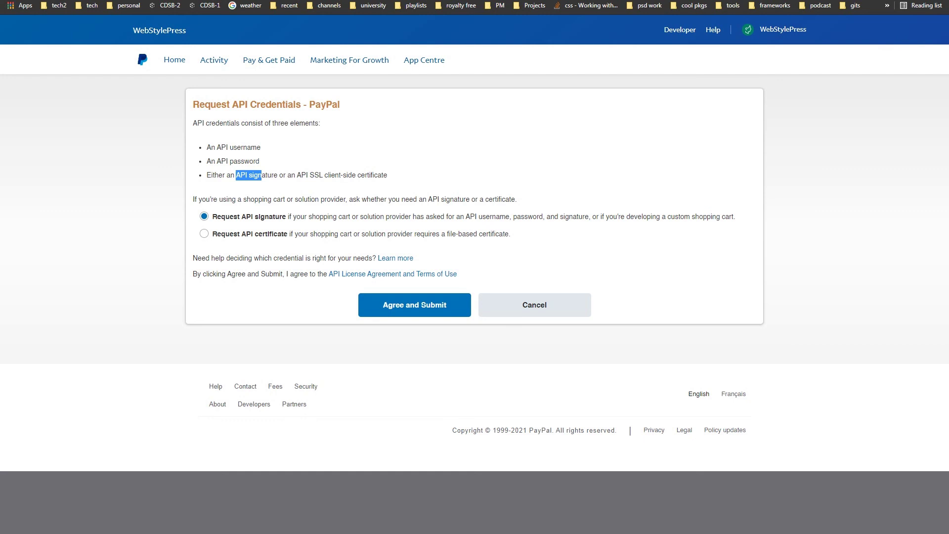
Step: Agree and submit the API signature request, then review the View or Remove API Signature page
{"action": "left_click", "coordinate": [424, 306]}
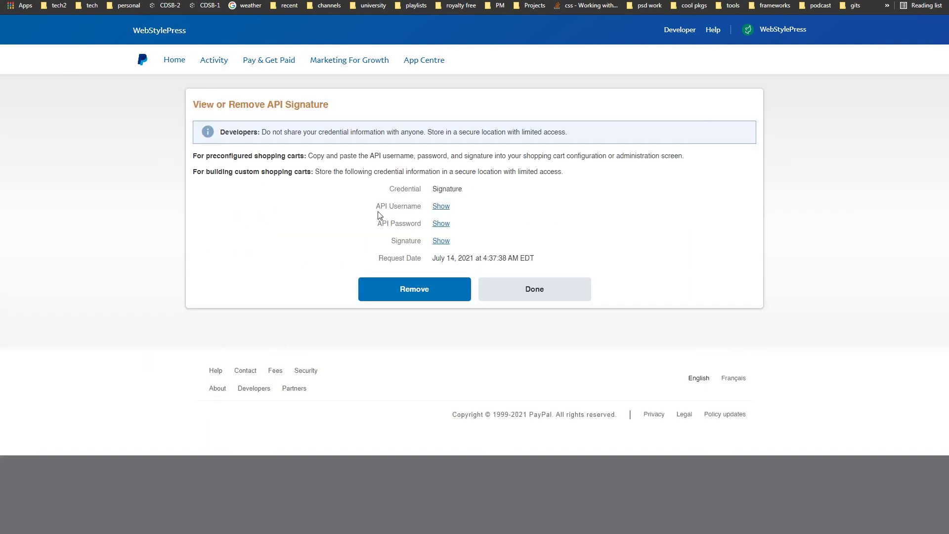
{"action": "mouse_move", "coordinate": [382, 210]}
{"action": "left_mouse_down"}
{"action": "mouse_move", "coordinate": [421, 207]}
{"action": "mouse_move", "coordinate": [396, 224]}
{"action": "mouse_move", "coordinate": [426, 225]}
{"action": "mouse_move", "coordinate": [402, 242]}
{"action": "mouse_move", "coordinate": [416, 243]}
{"action": "left_mouse_up"}
{"action": "left_click", "coordinate": [416, 243]}
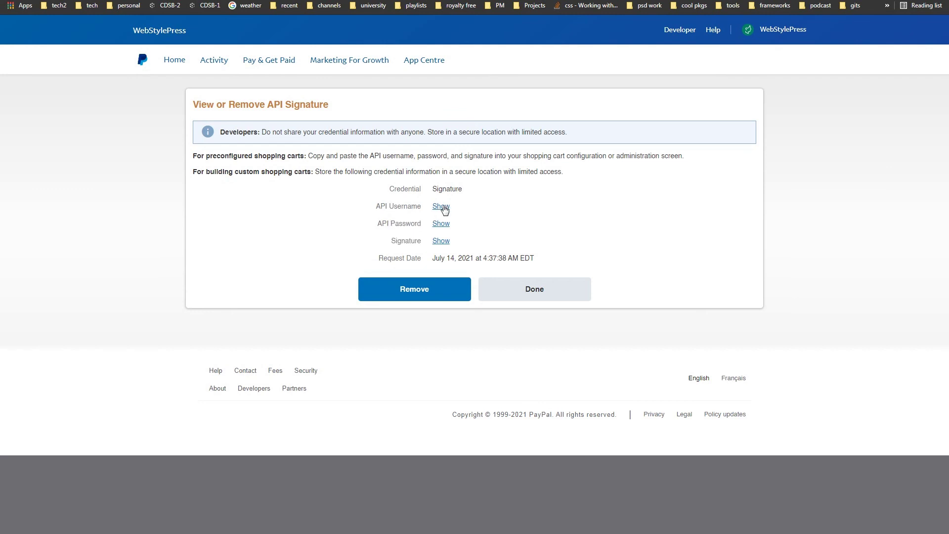